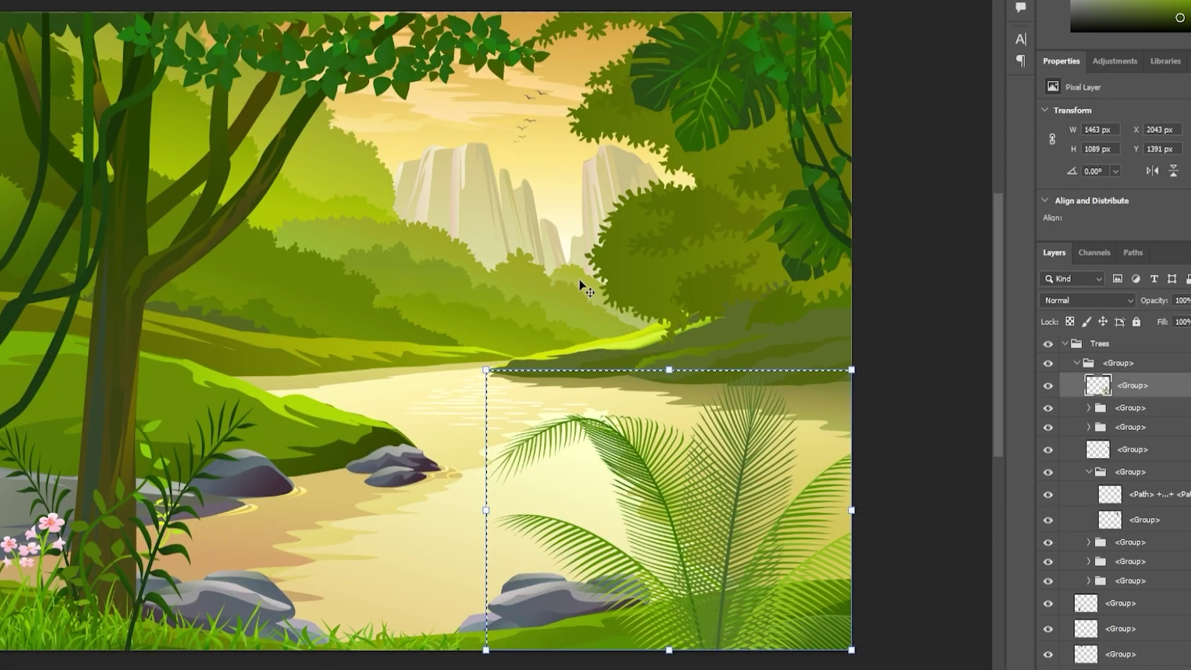
# - Fill the fern selection dark green, fill the head outline with blue, and hide the opengl layer
pyautogui.click(534, 399)
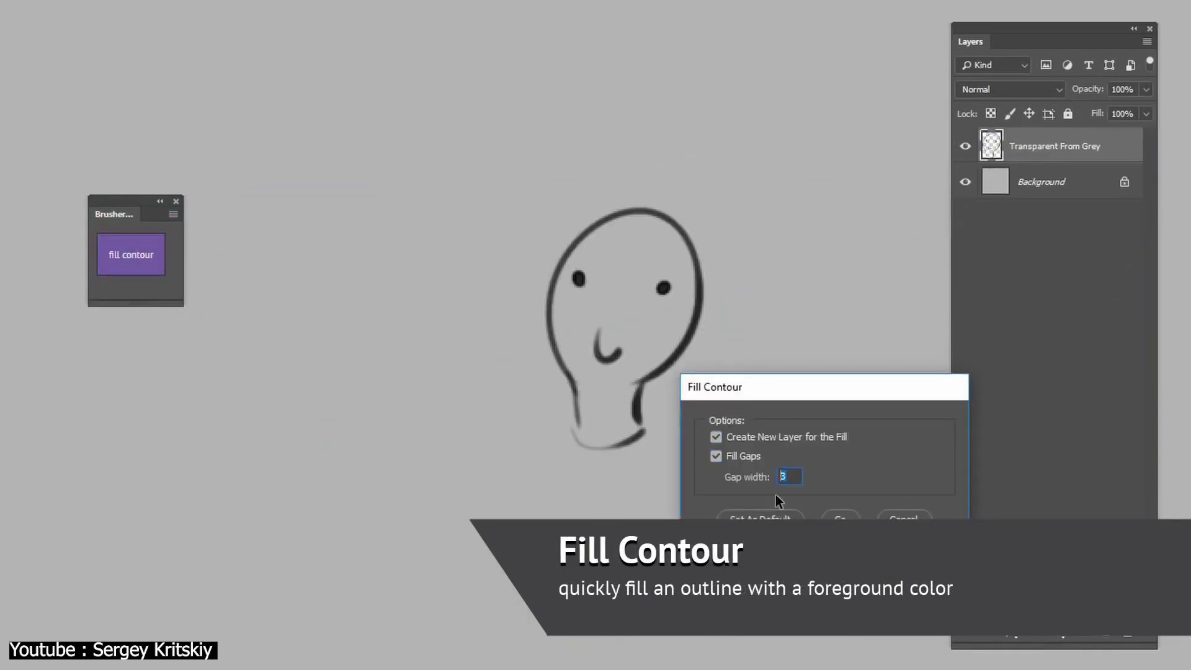
pyautogui.press('Return')
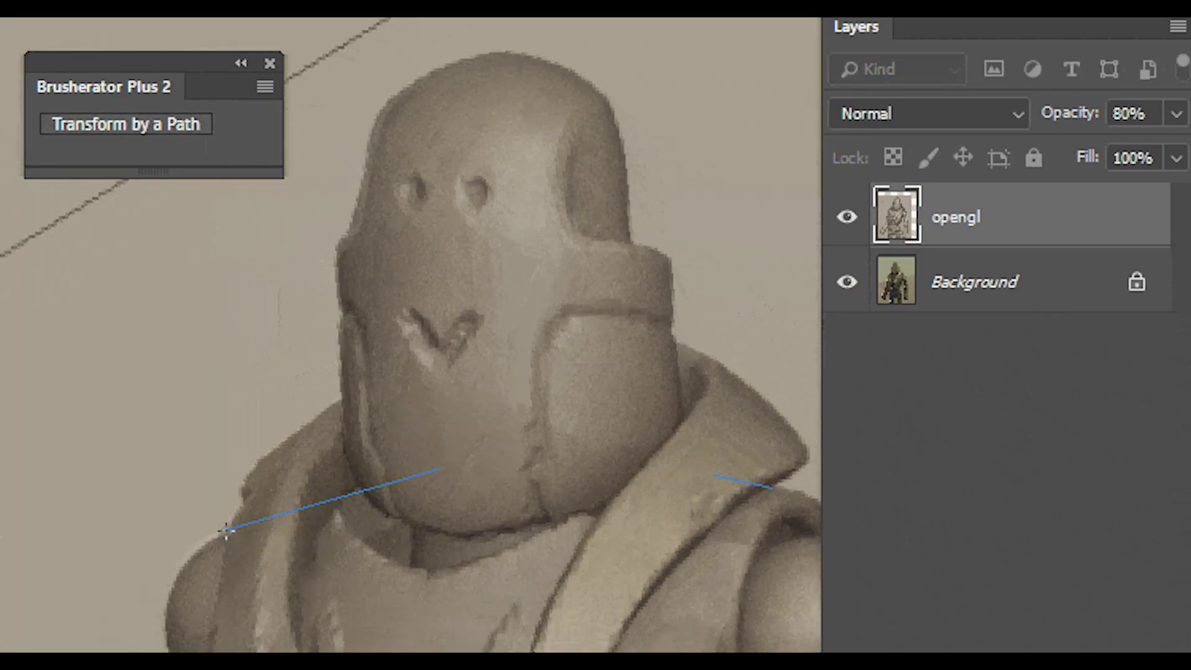
pyautogui.click(846, 217)
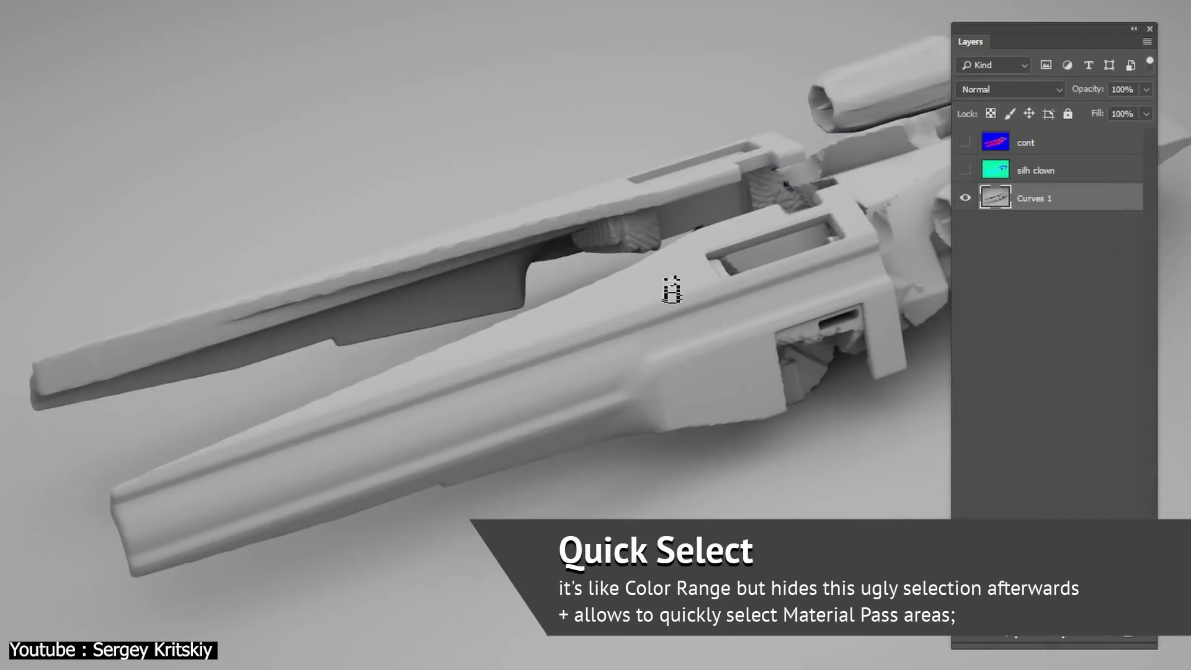
# - Sample the gun body's material colour in Color Range and confirm the selection
pyautogui.click(760, 305)
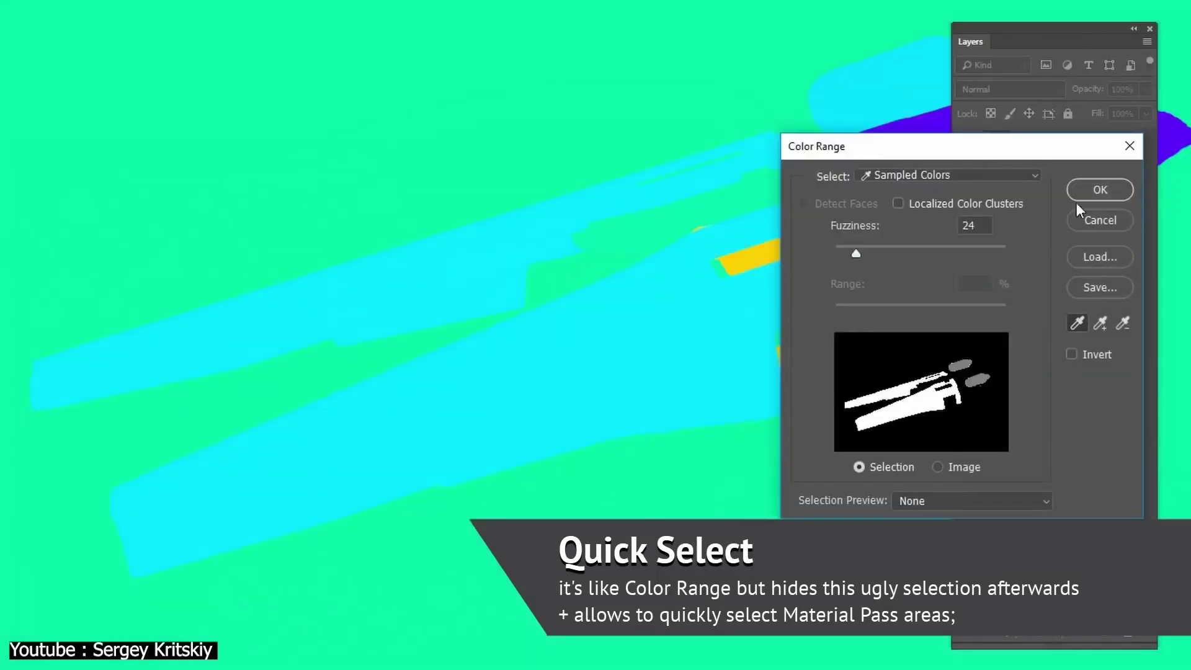
pyautogui.click(1082, 197)
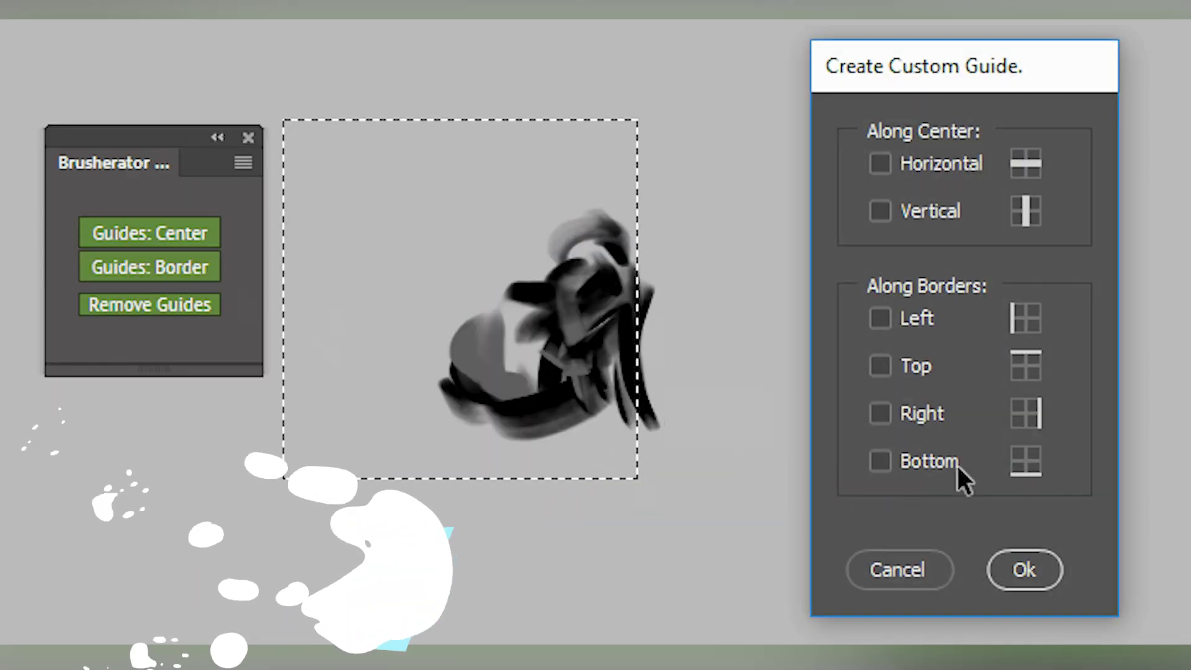
# - Add a custom guide along the right border of the selection
pyautogui.click(1025, 422)
pyautogui.click(1023, 567)
pyautogui.click(170, 313)
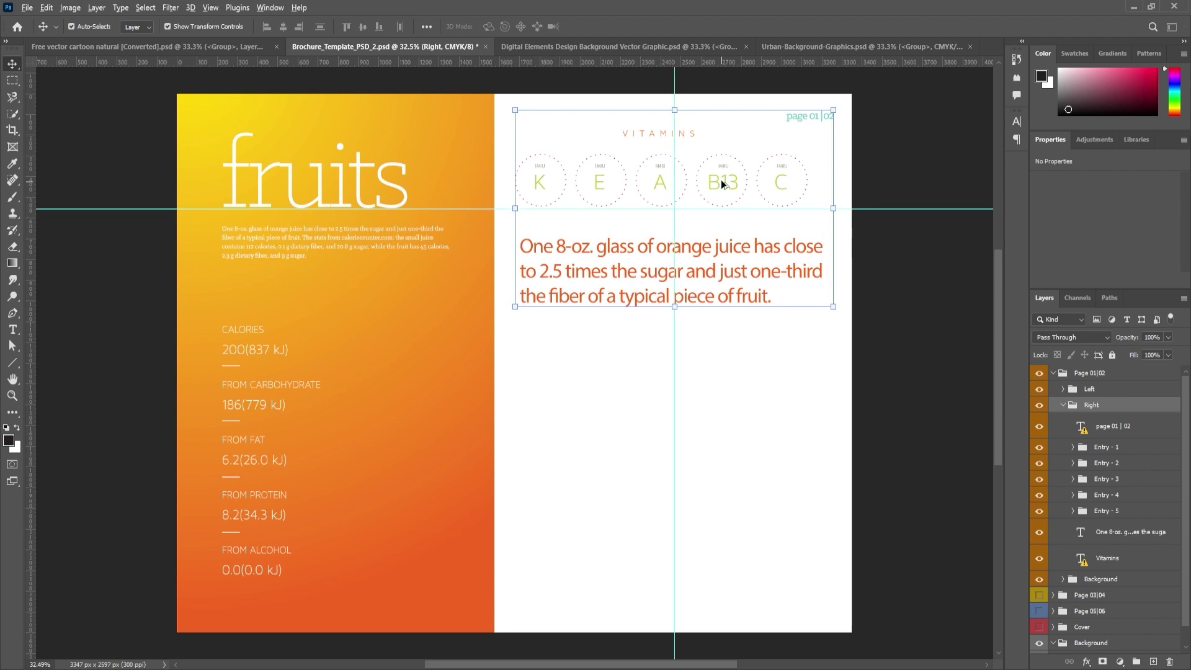
# - Select the five vitamin circles, move the four buttons onto the grey panel, and marquee the doors
pyautogui.scroll(2, 721, 180)
pyautogui.moveTo(510, 210); pyautogui.dragTo(759, 149)
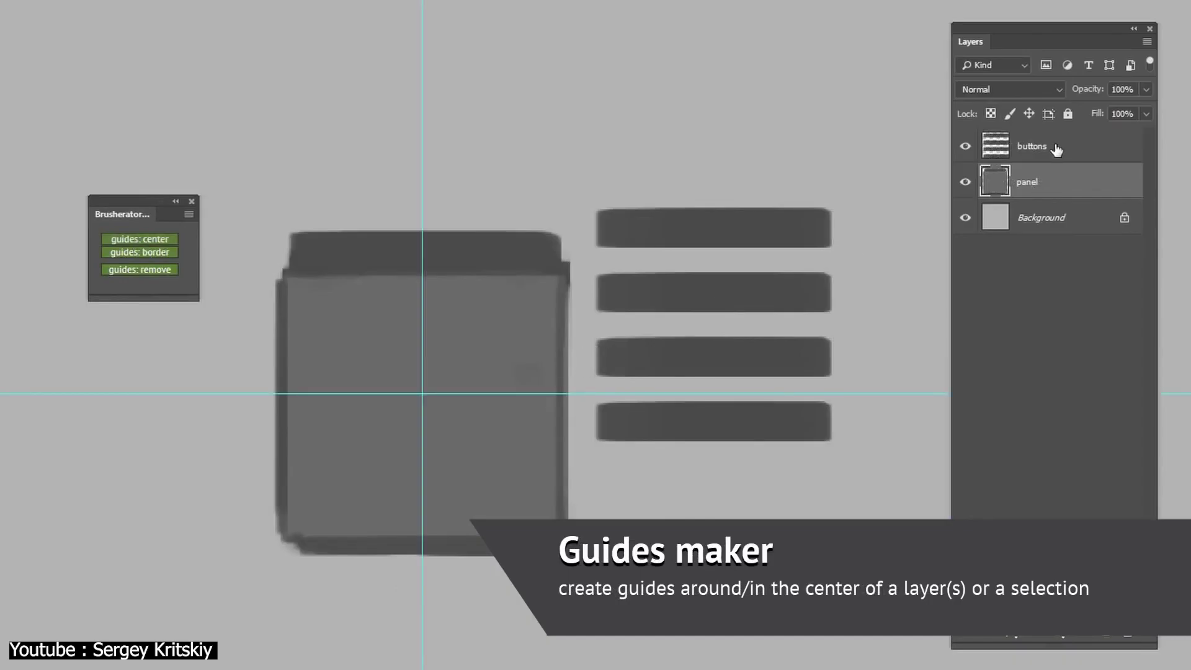
pyautogui.click(1055, 150)
pyautogui.moveTo(720, 272); pyautogui.dragTo(429, 352)
pyautogui.hotkey('ctrl', ';')
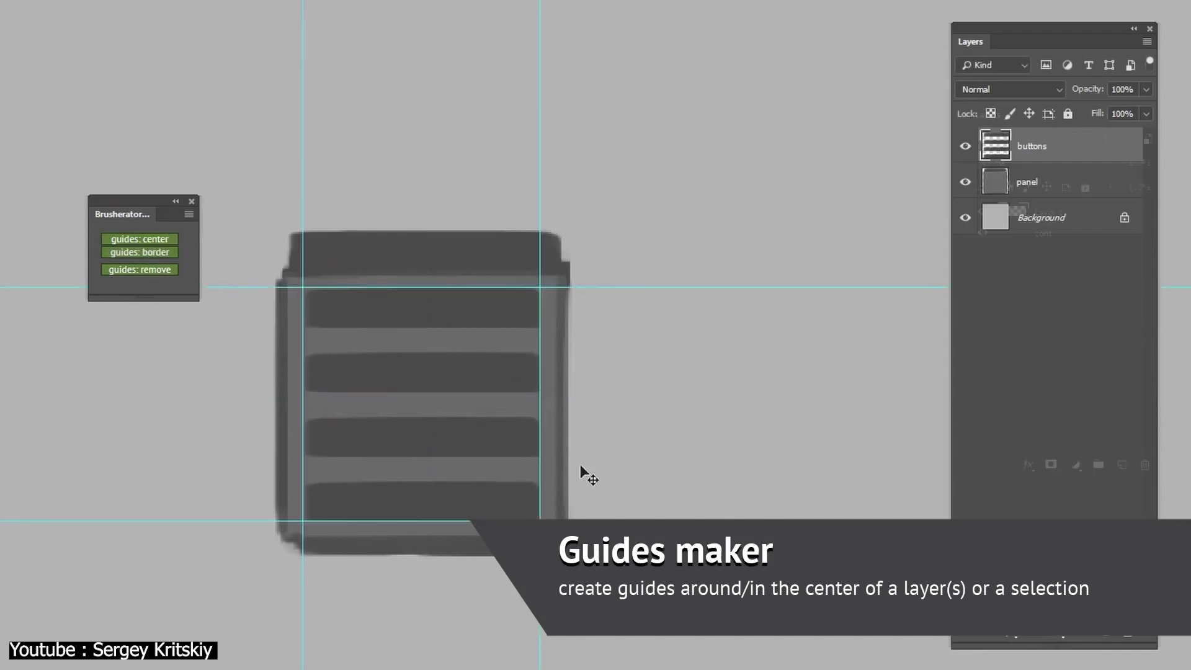
pyautogui.moveTo(409, 329); pyautogui.dragTo(564, 392)
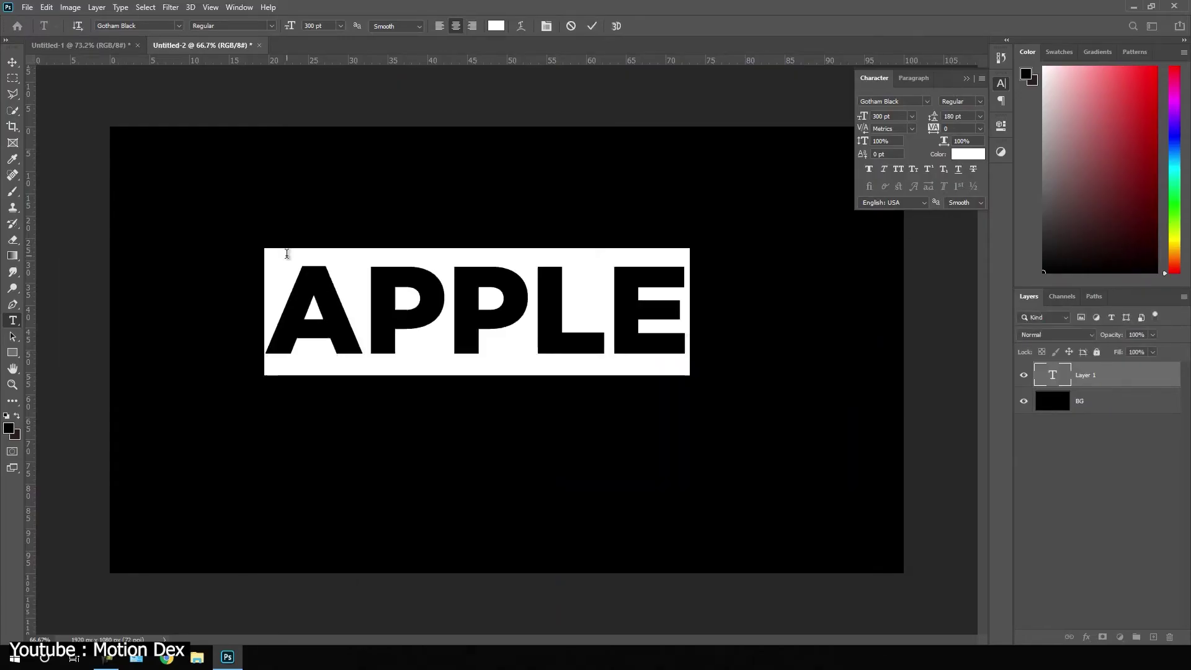
# - Commit the white APPLE text and move it to the centre of the black canvas
pyautogui.click(1120, 412)
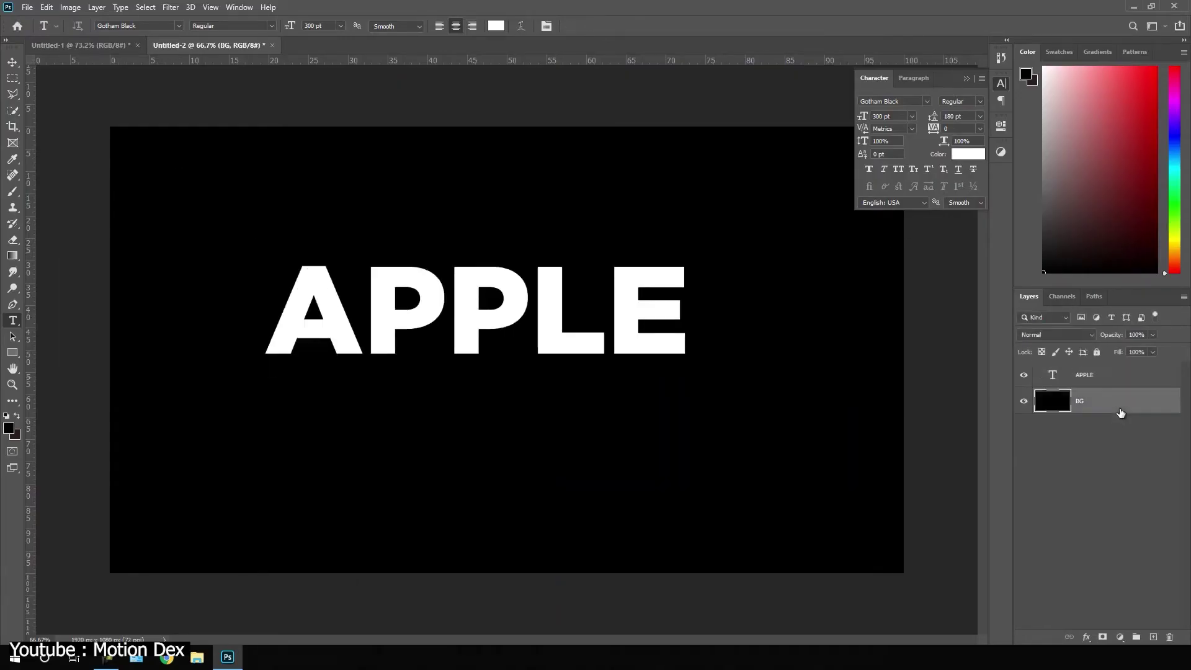
pyautogui.click(13, 62)
pyautogui.moveTo(528, 242); pyautogui.dragTo(560, 282)
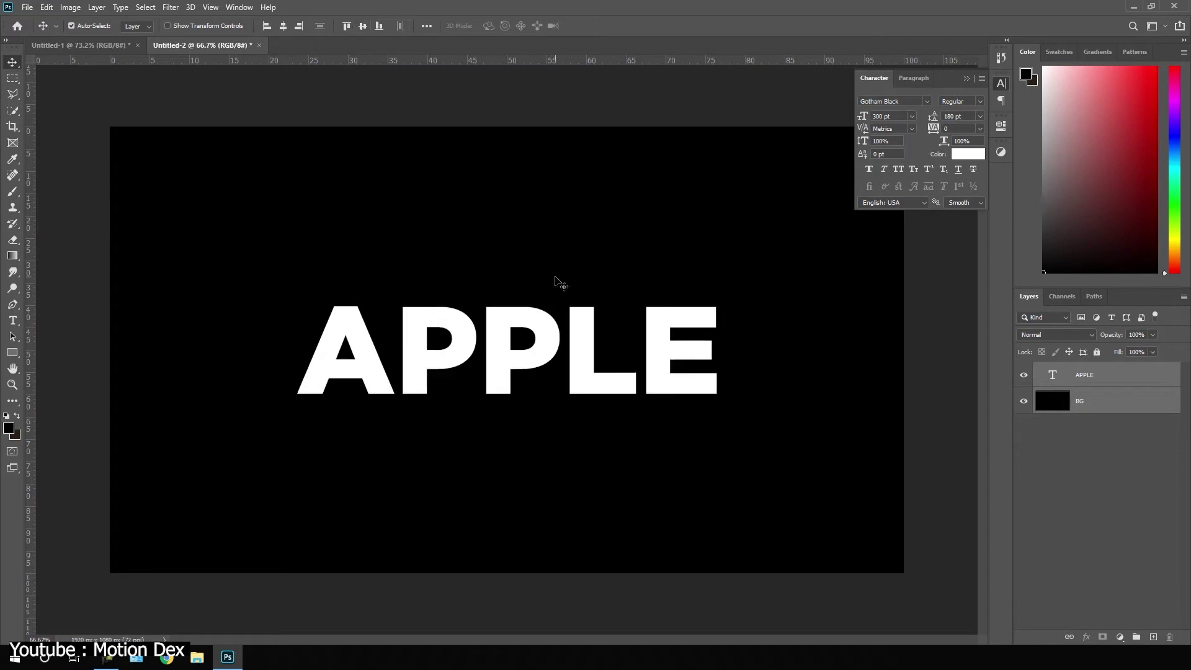
# - Collapse the Character panel and duplicate the APPLE text layer
pyautogui.click(1001, 88)
pyautogui.click(1147, 397)
pyautogui.rightClick(1065, 384)
pyautogui.click(992, 145)
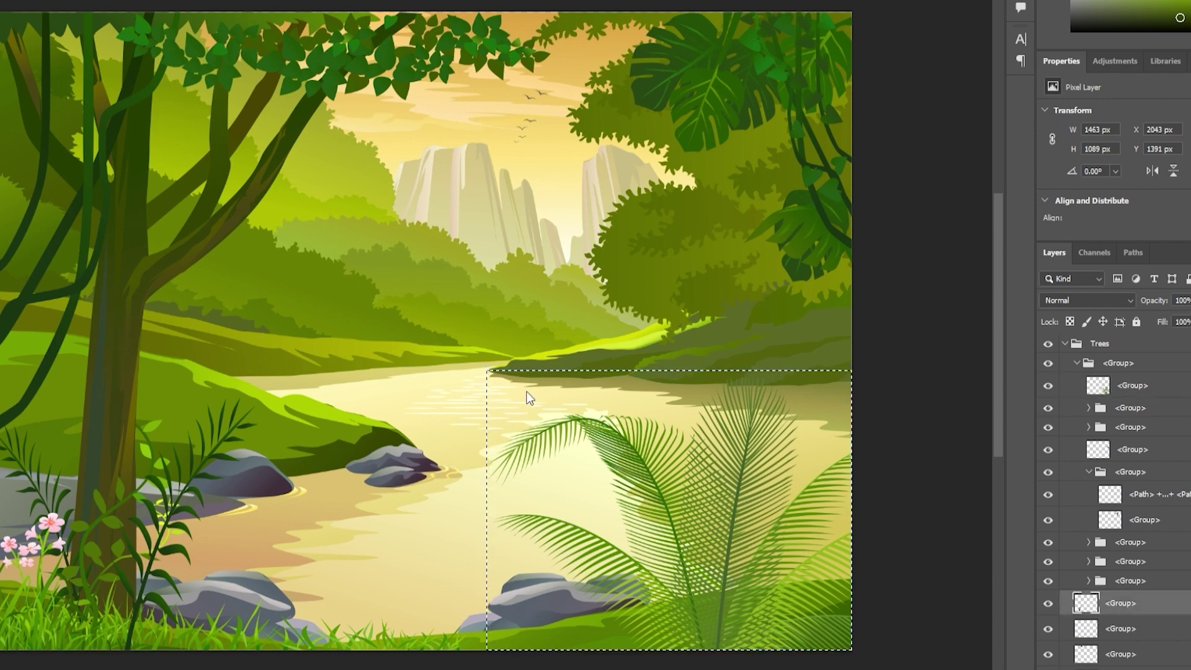
# - Fill the selected rectangle dark green, move it to the upper left, and deselect
pyautogui.hotkey('alt', 'BackSpace')
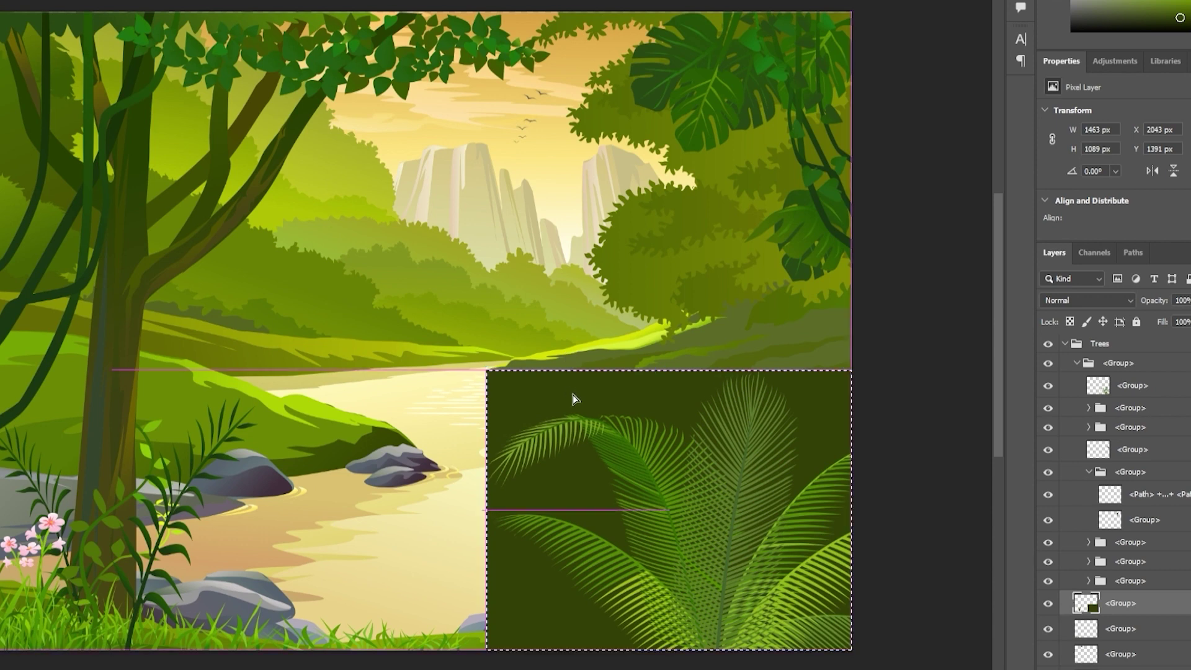
pyautogui.moveTo(572, 394); pyautogui.dragTo(321, 151)
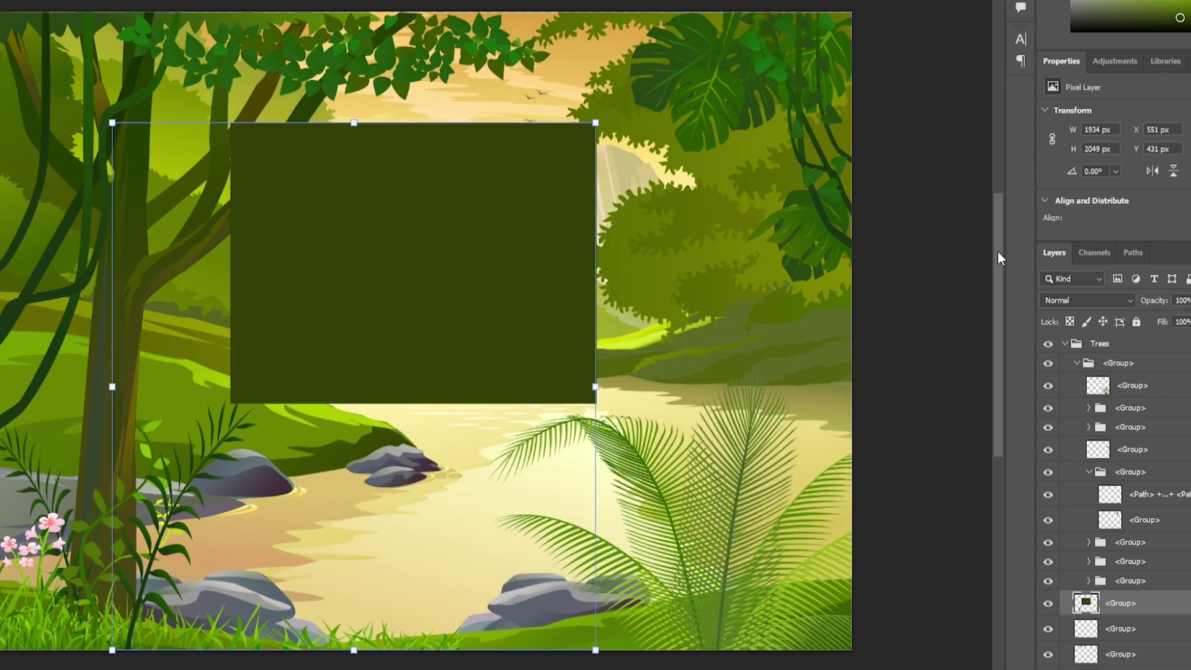
pyautogui.click(919, 252)
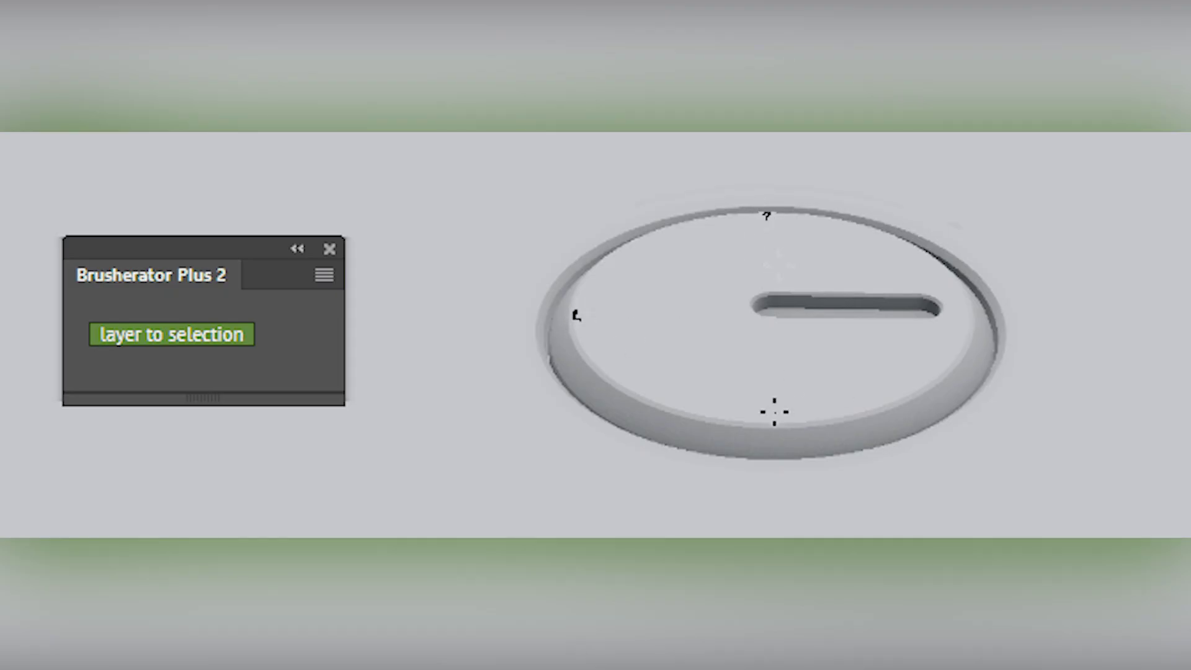
# - Paint strokes in the dial, then fit a rectangular selection around them and an elliptical one around the circle
pyautogui.moveTo(1029, 273)
pyautogui.mouseDown()
pyautogui.moveTo(877, 218)
pyautogui.moveTo(1031, 412)
pyautogui.mouseUp()
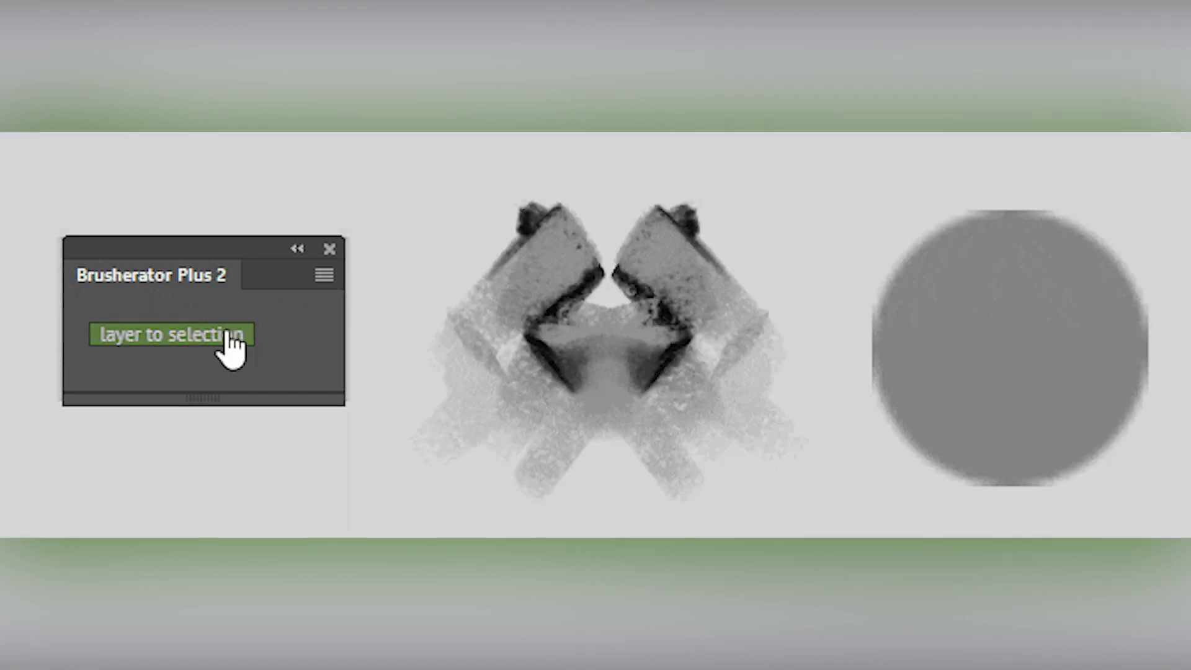
pyautogui.click(228, 335)
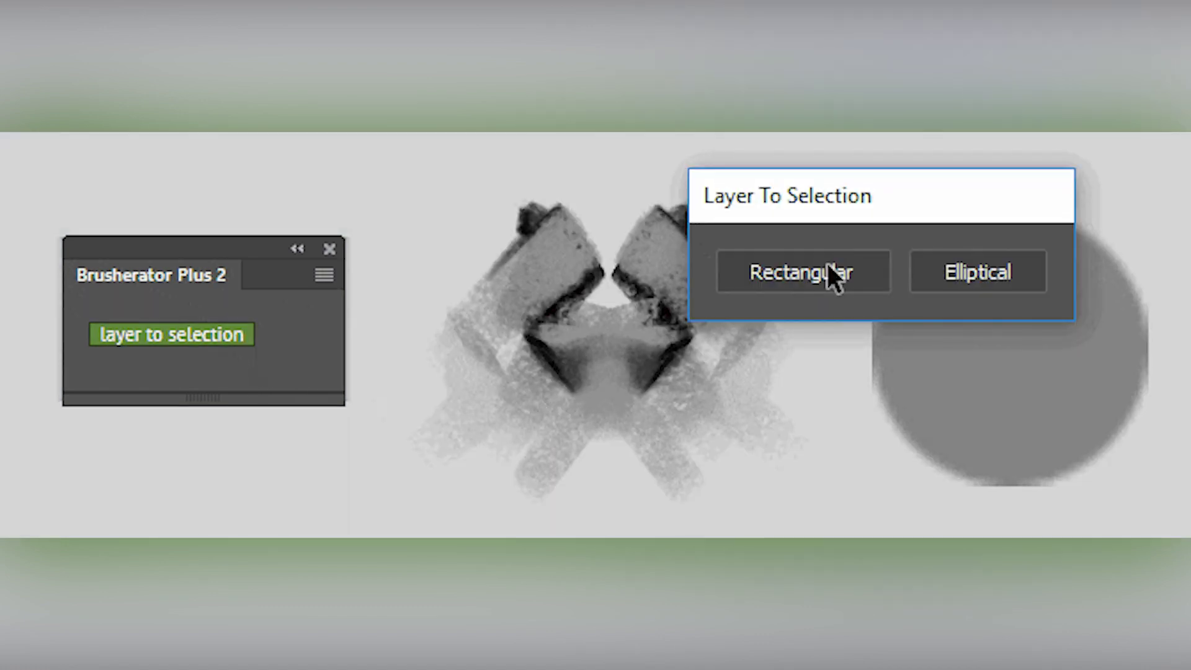
pyautogui.click(829, 271)
pyautogui.click(199, 336)
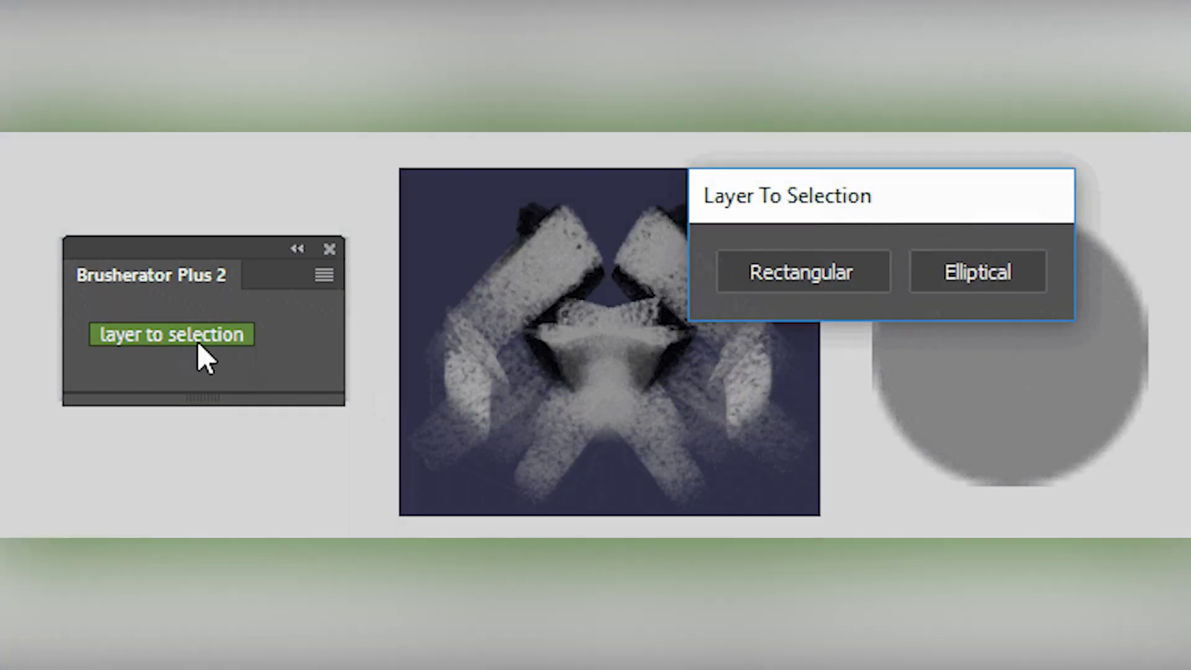
pyautogui.click(997, 284)
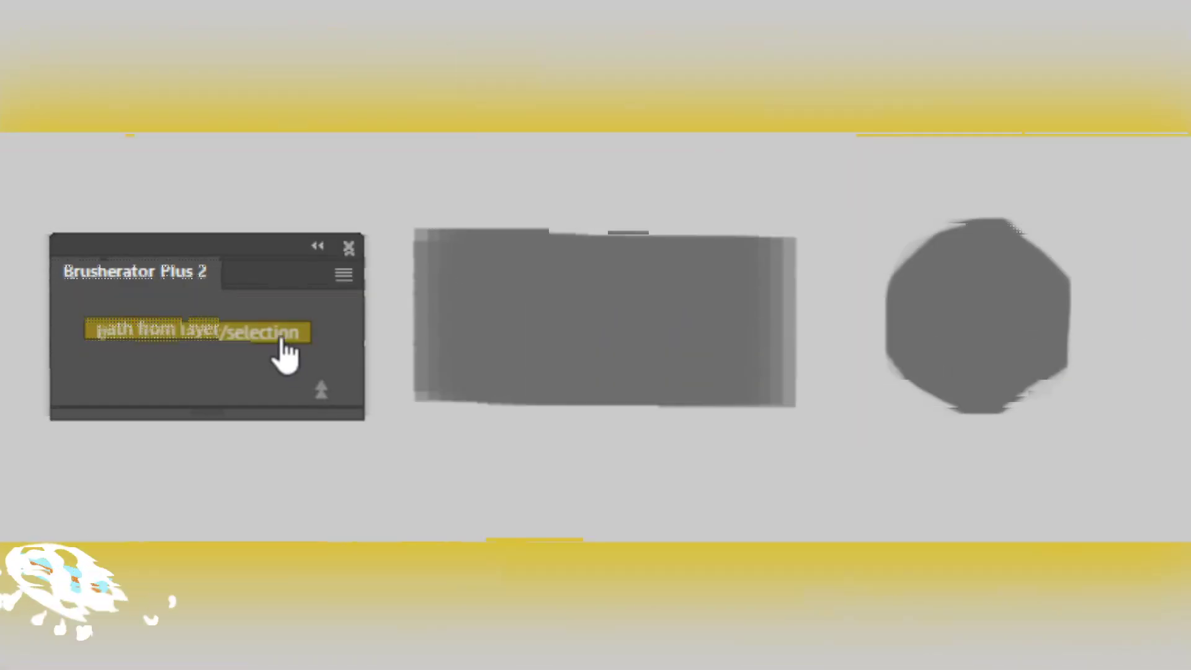
pyautogui.click(282, 338)
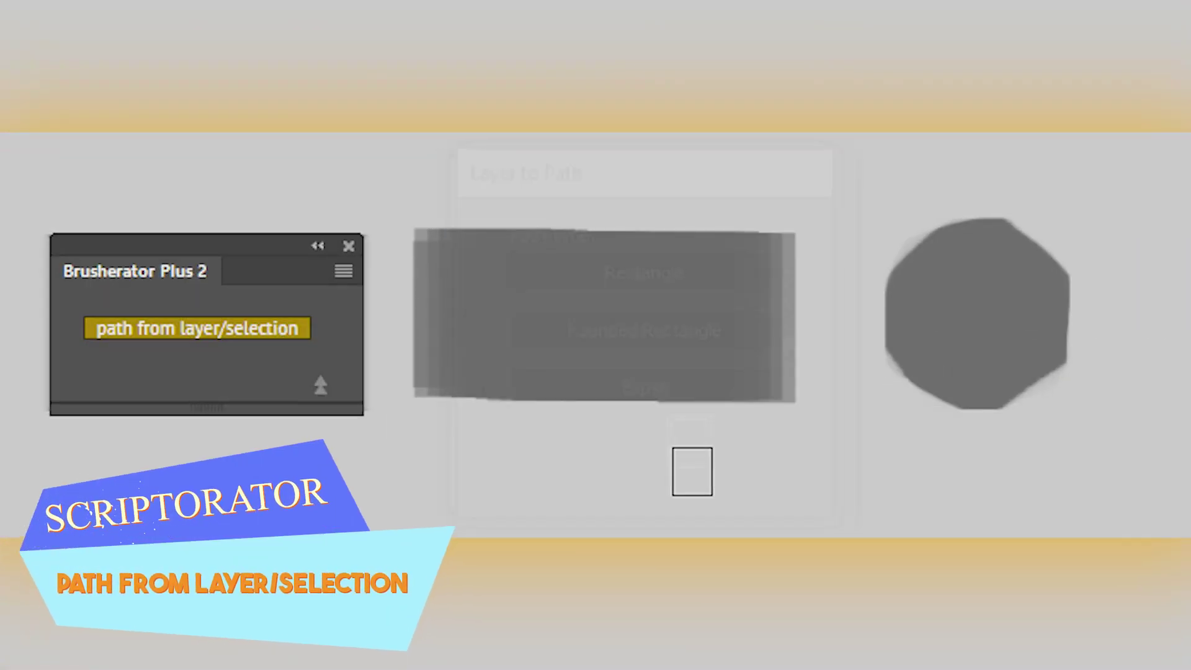
# - Fit an elliptical path to the circle and turn a marquee below the rectangle into a rectangle path
pyautogui.click(720, 400)
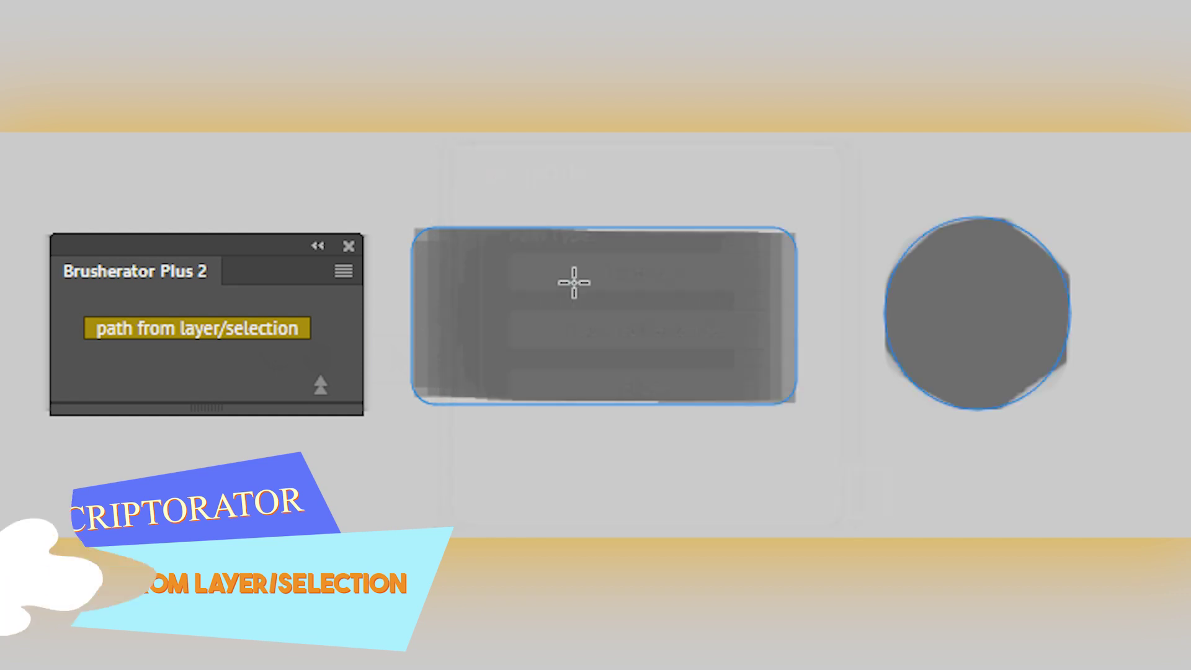
pyautogui.moveTo(510, 421); pyautogui.dragTo(930, 496)
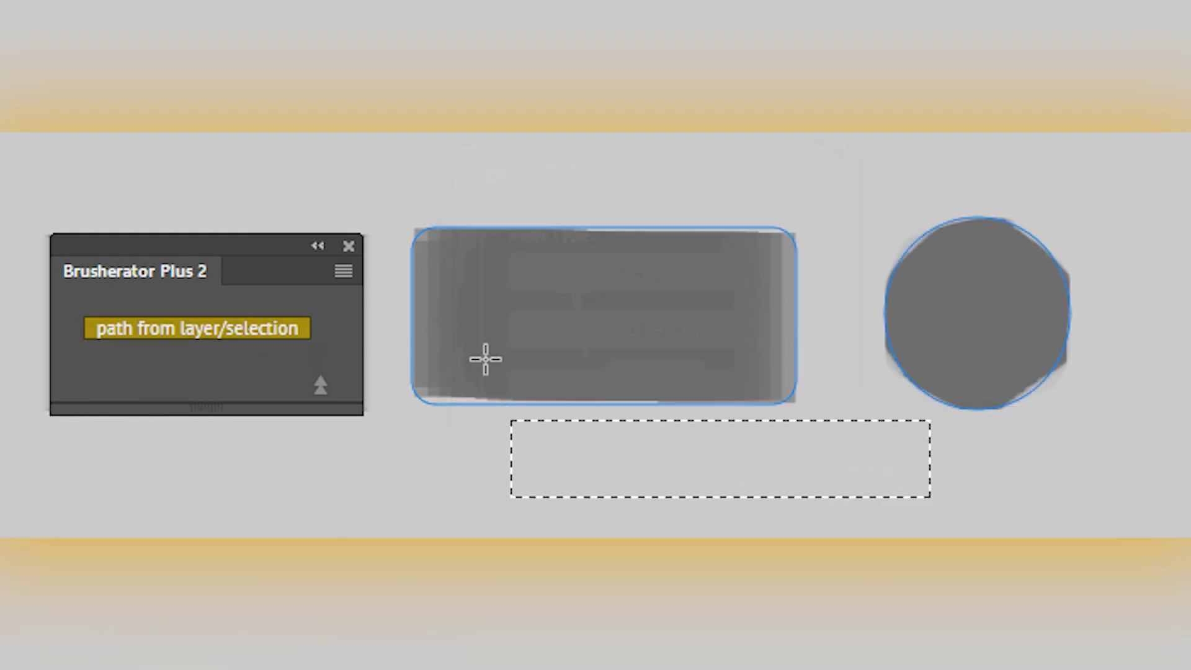
pyautogui.click(723, 271)
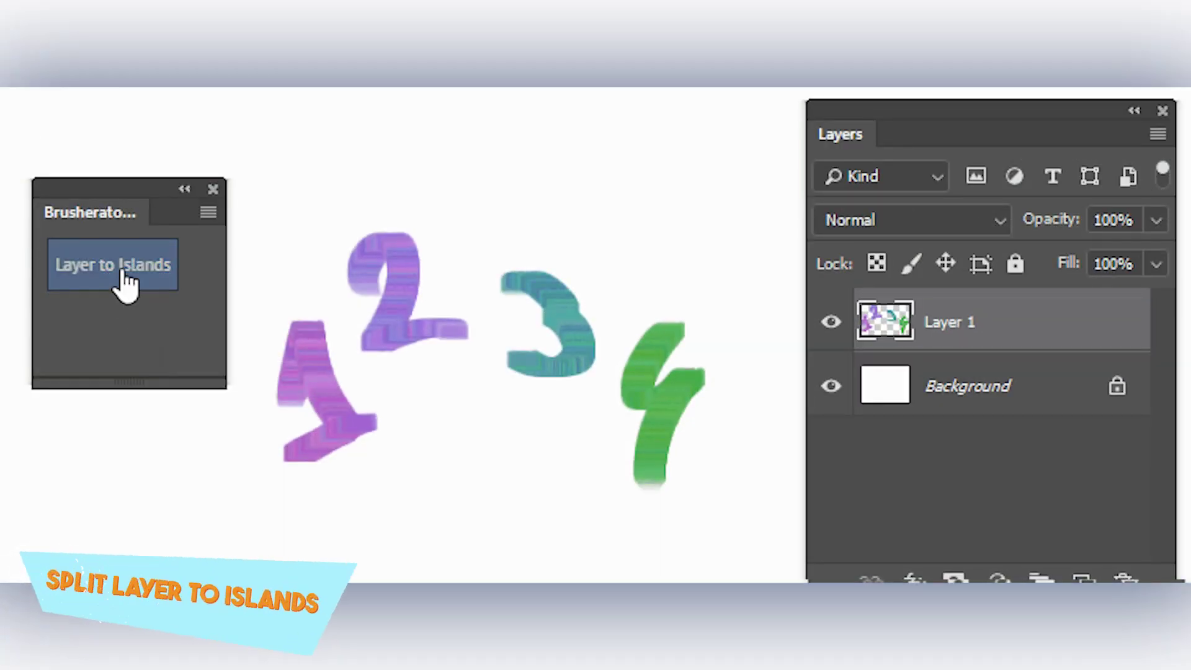
# - Split the numbers layer into islands and reposition digits 1, 2 and 3
pyautogui.click(126, 285)
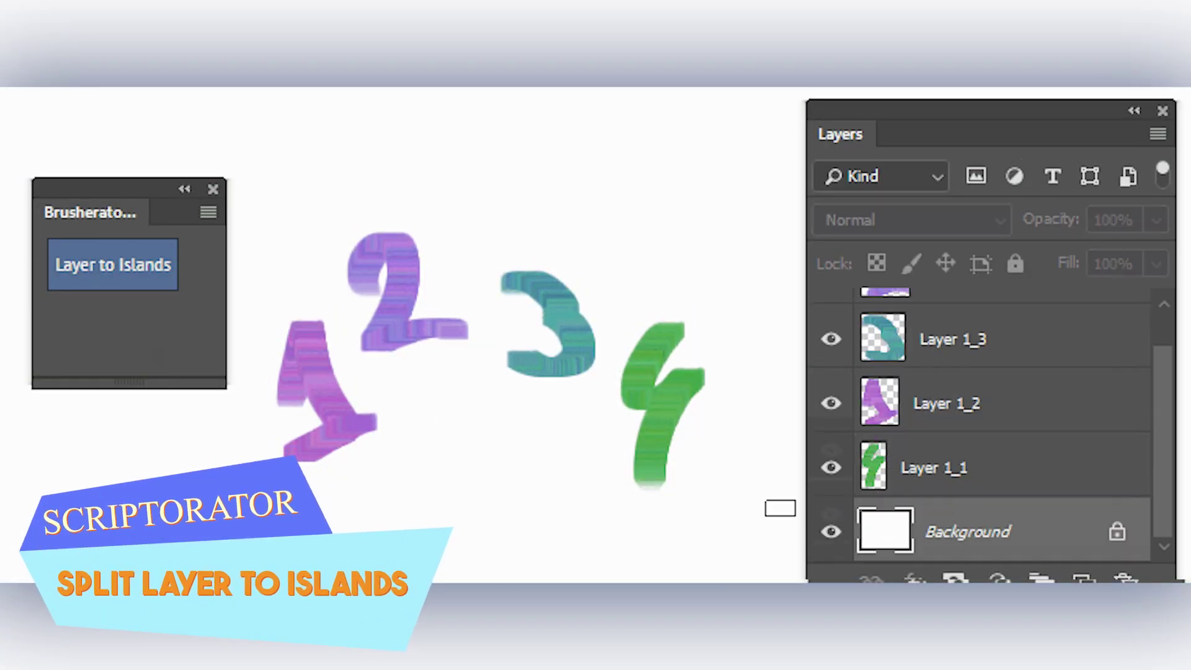
pyautogui.hotkey('alt', ']')
pyautogui.moveTo(493, 382)
pyautogui.mouseDown()
pyautogui.moveTo(490, 394)
pyautogui.moveTo(508, 367)
pyautogui.mouseUp()
pyautogui.hotkey('alt', ']')
pyautogui.hotkey('alt', ']')
pyautogui.hotkey('alt', '[')
pyautogui.moveTo(606, 380); pyautogui.dragTo(657, 378)
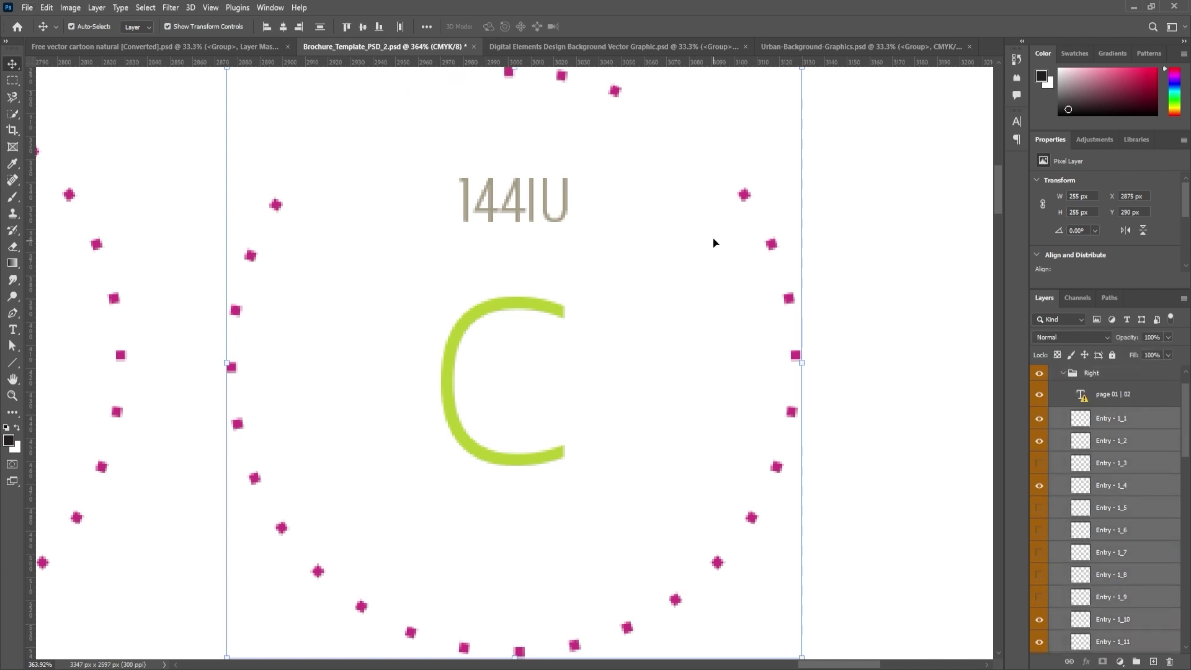
# - Auto-select individual dots of the ring and the green C, each on its own layer
pyautogui.click(828, 245)
pyautogui.click(771, 245)
pyautogui.click(545, 307)
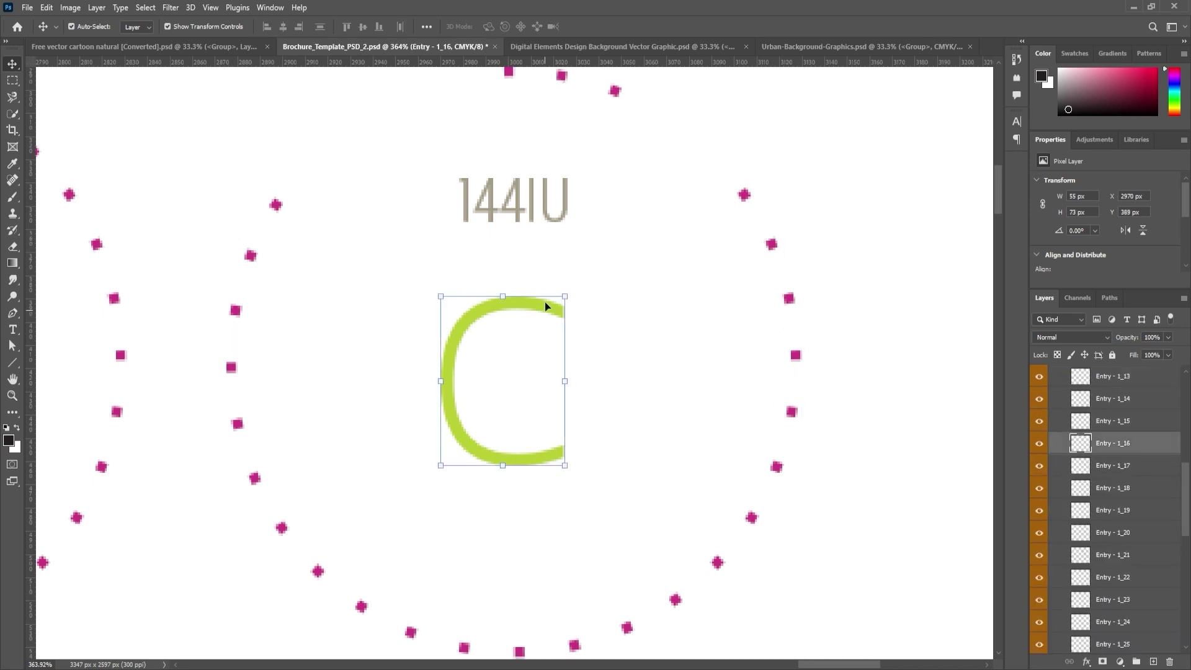
pyautogui.click(547, 215)
pyautogui.click(518, 201)
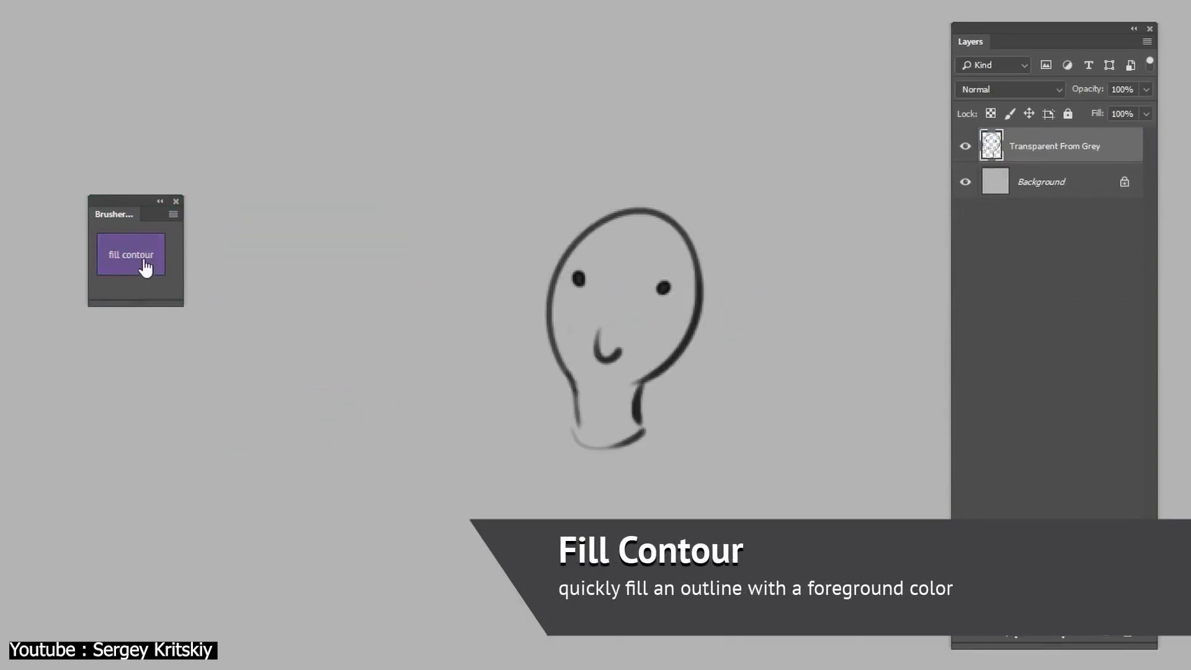
# - Run Fill Contour on the face sketch and confirm the fill
pyautogui.click(141, 267)
pyautogui.press('Return')
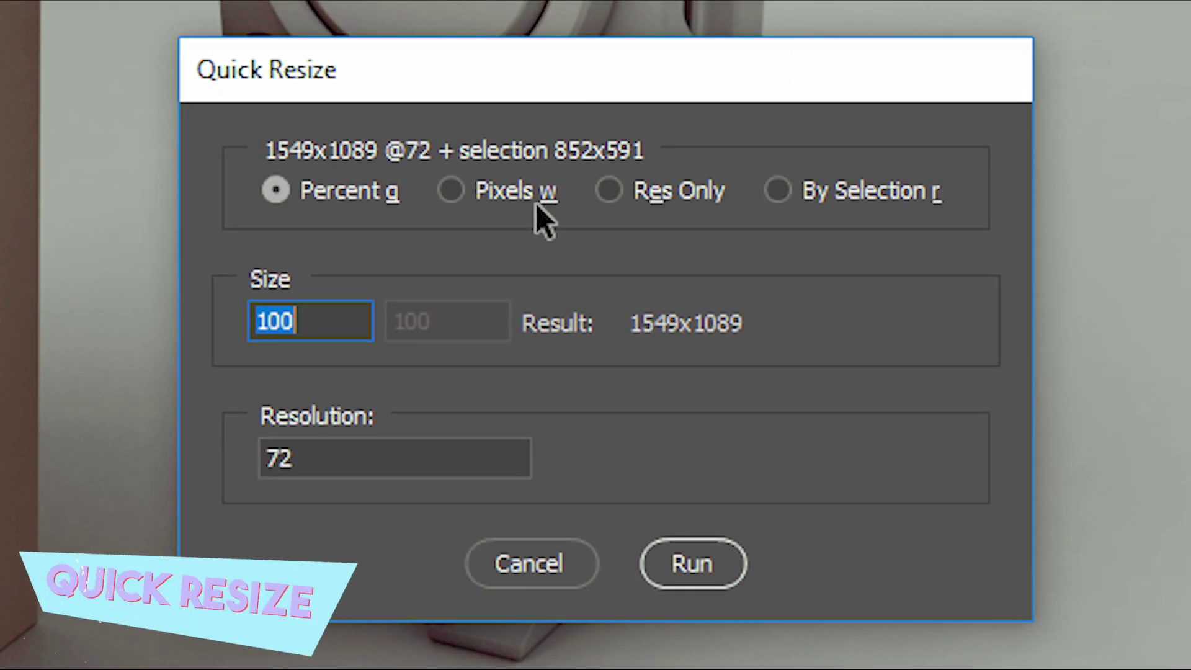
# - Enter 50 as the Quick Resize size to halve the image to 775x545
pyautogui.write('50')
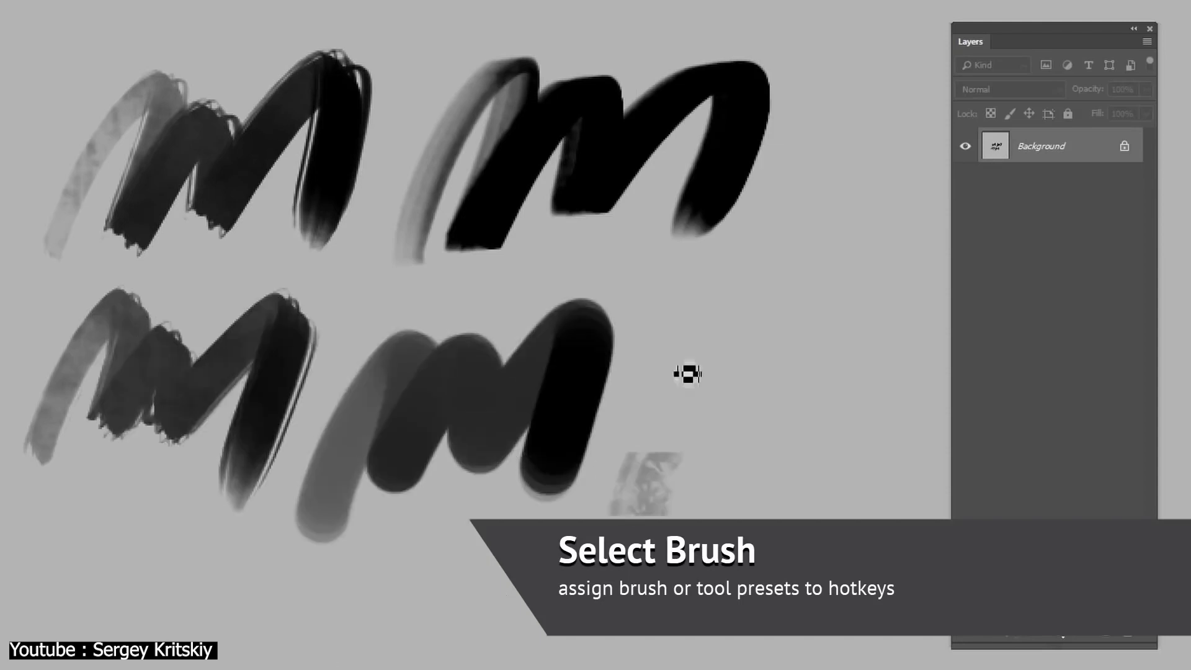
# - Paint a test stroke at brush size 80, then a wide black stroke at size 300
pyautogui.moveTo(687, 373)
pyautogui.mouseDown()
pyautogui.moveTo(755, 473)
pyautogui.moveTo(905, 453)
pyautogui.mouseUp()
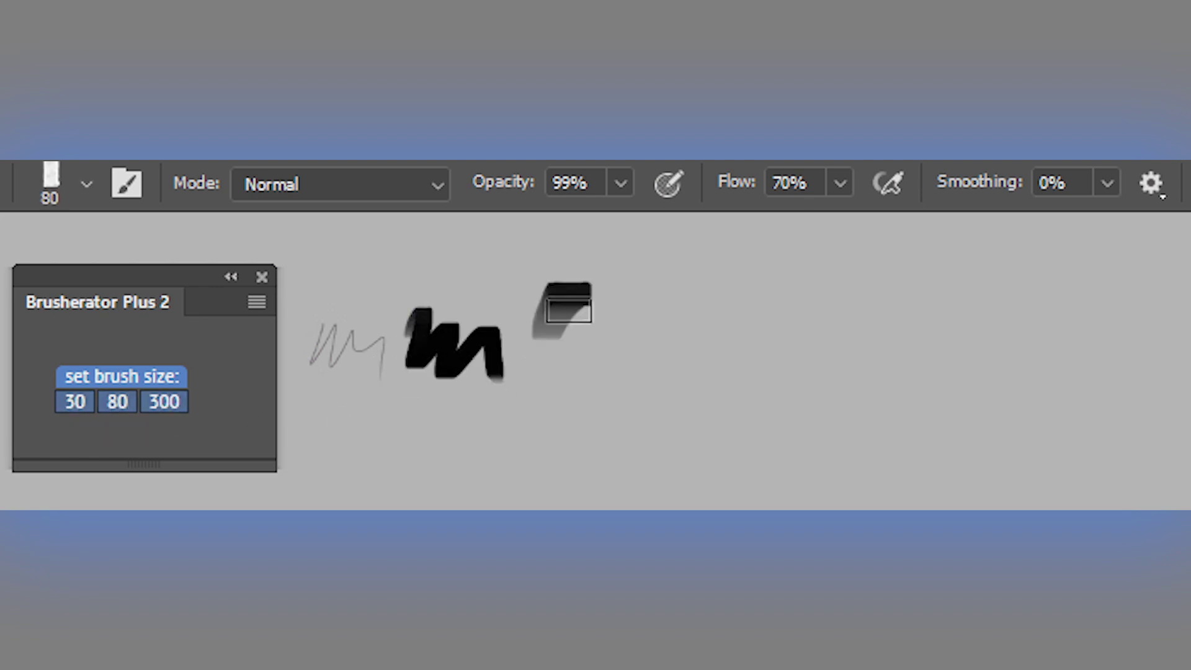
pyautogui.moveTo(569, 303); pyautogui.dragTo(662, 389)
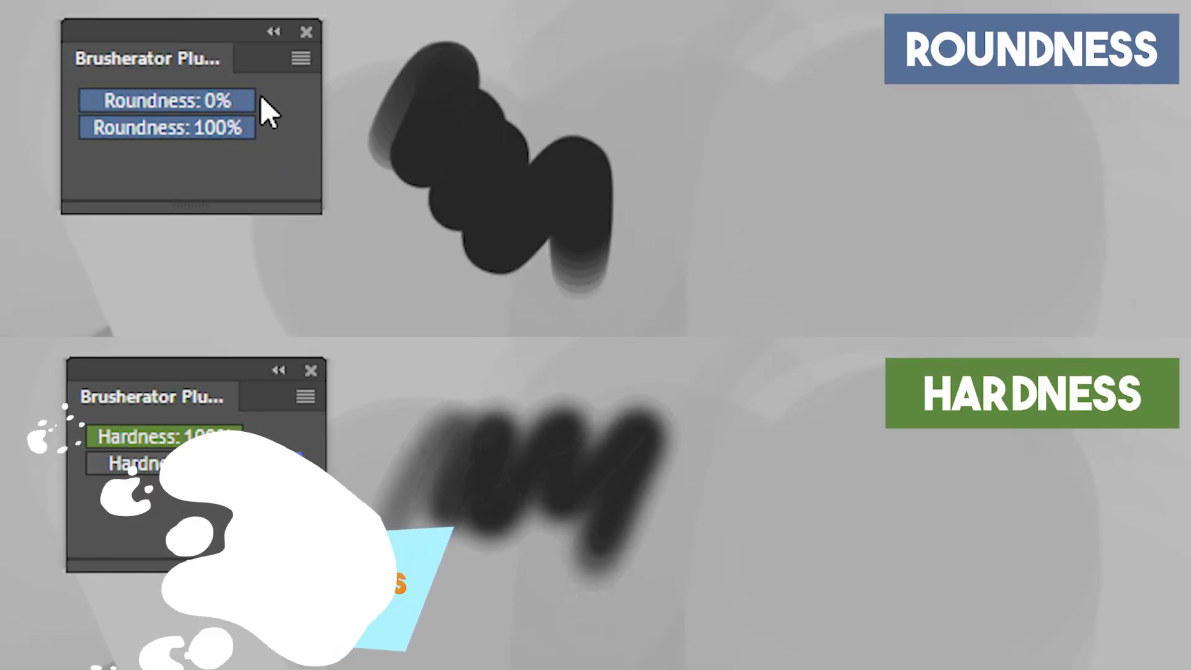
# - Paint test strokes with 0% and 100% roundness and hard and soft edges, then convert the top Layer 2 to a smart object
pyautogui.moveTo(697, 80)
pyautogui.mouseDown()
pyautogui.moveTo(731, 192)
pyautogui.moveTo(787, 217)
pyautogui.mouseUp()
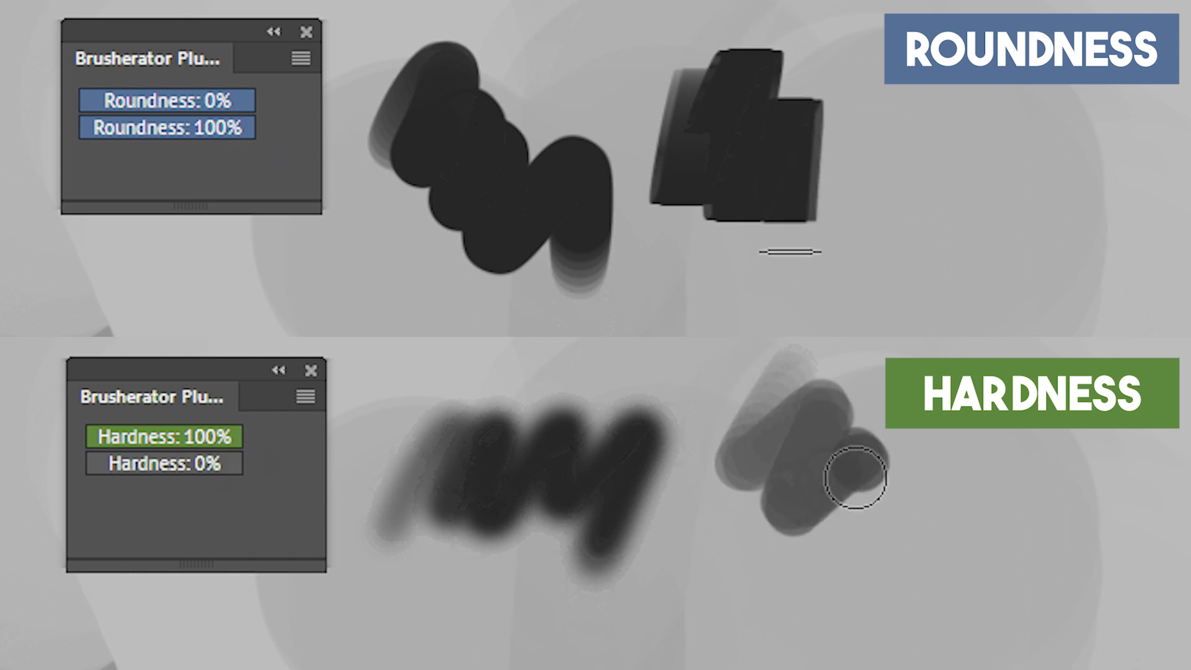
pyautogui.moveTo(855, 478)
pyautogui.mouseDown()
pyautogui.moveTo(962, 539)
pyautogui.moveTo(825, 639)
pyautogui.mouseUp()
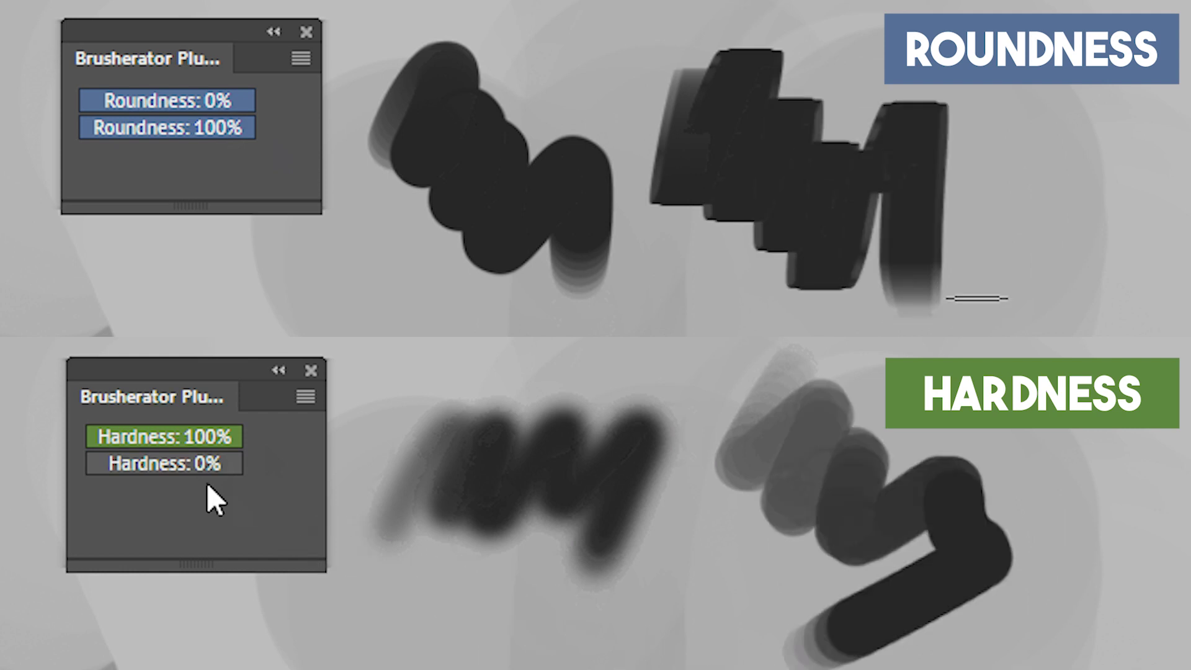
pyautogui.moveTo(1068, 294)
pyautogui.mouseDown()
pyautogui.moveTo(1067, 253)
pyautogui.moveTo(1118, 217)
pyautogui.mouseUp()
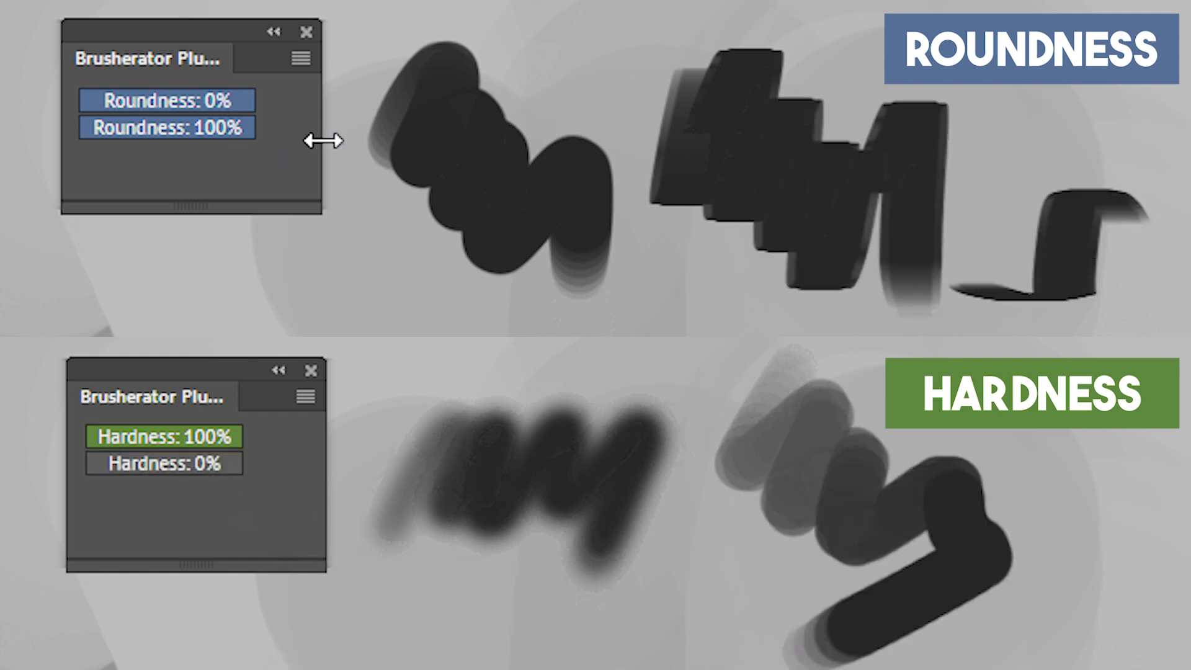
pyautogui.moveTo(329, 657)
pyautogui.mouseDown()
pyautogui.moveTo(453, 661)
pyautogui.moveTo(598, 638)
pyautogui.moveTo(773, 560)
pyautogui.moveTo(963, 444)
pyautogui.mouseUp()
pyautogui.click(229, 129)
pyautogui.moveTo(338, 273); pyautogui.dragTo(359, 258)
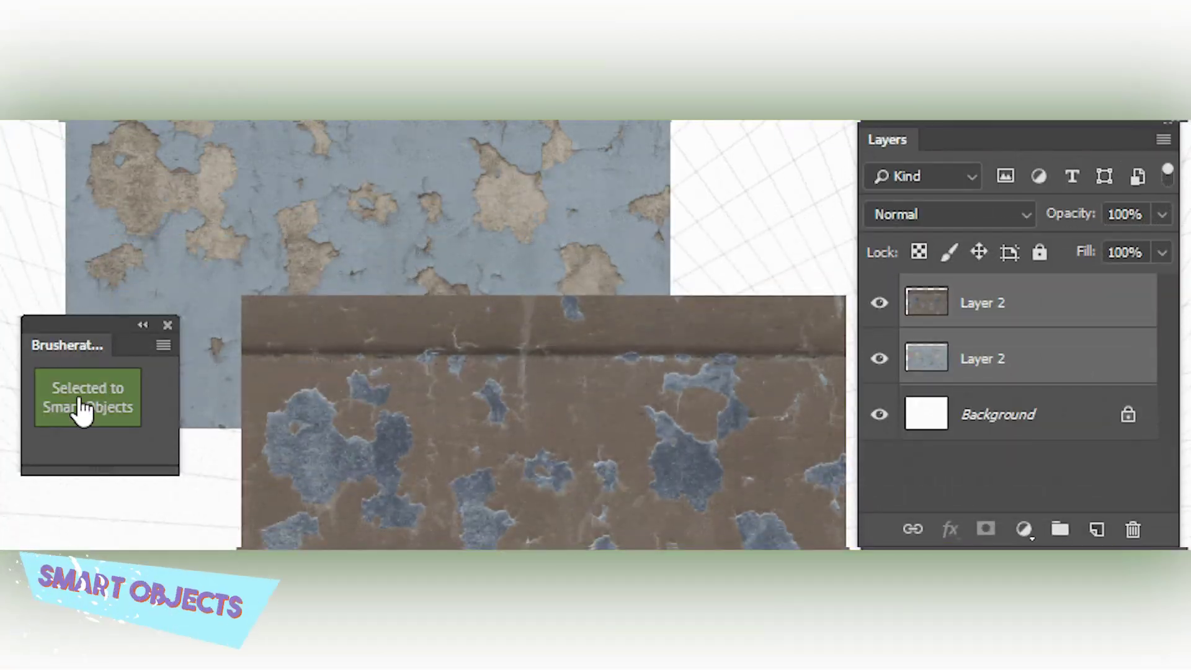
pyautogui.click(80, 407)
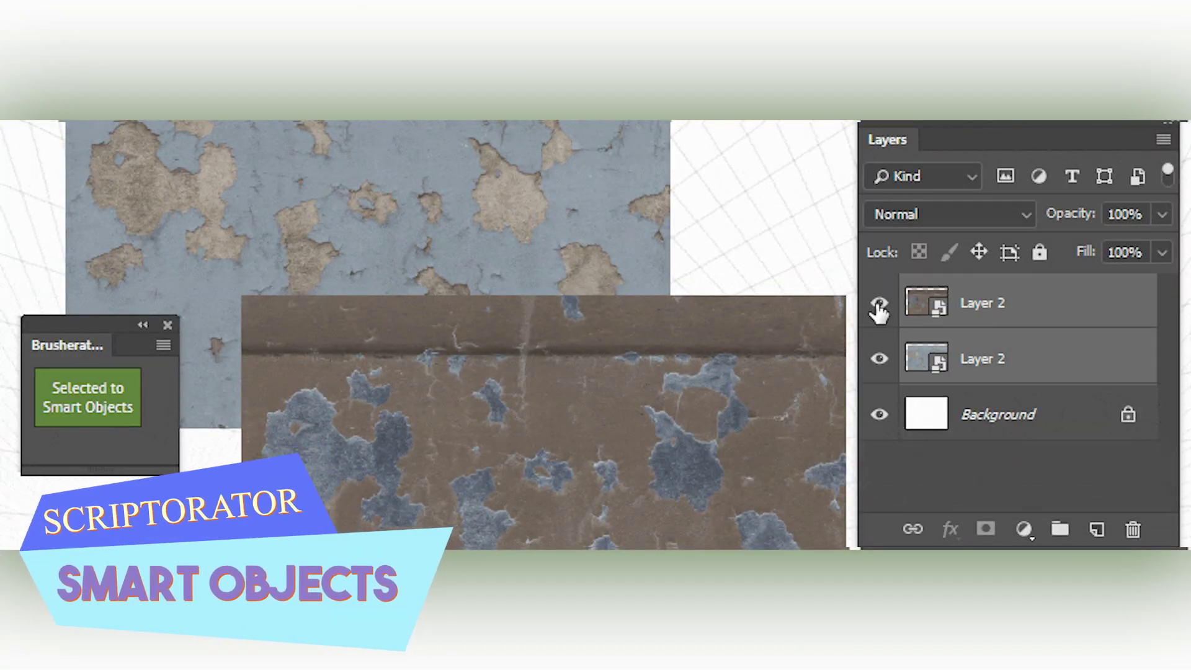
# - Skew the blue texture and distort the brown texture into slanted planes with free transform
pyautogui.click(949, 356)
pyautogui.hotkey('ctrl', 't')
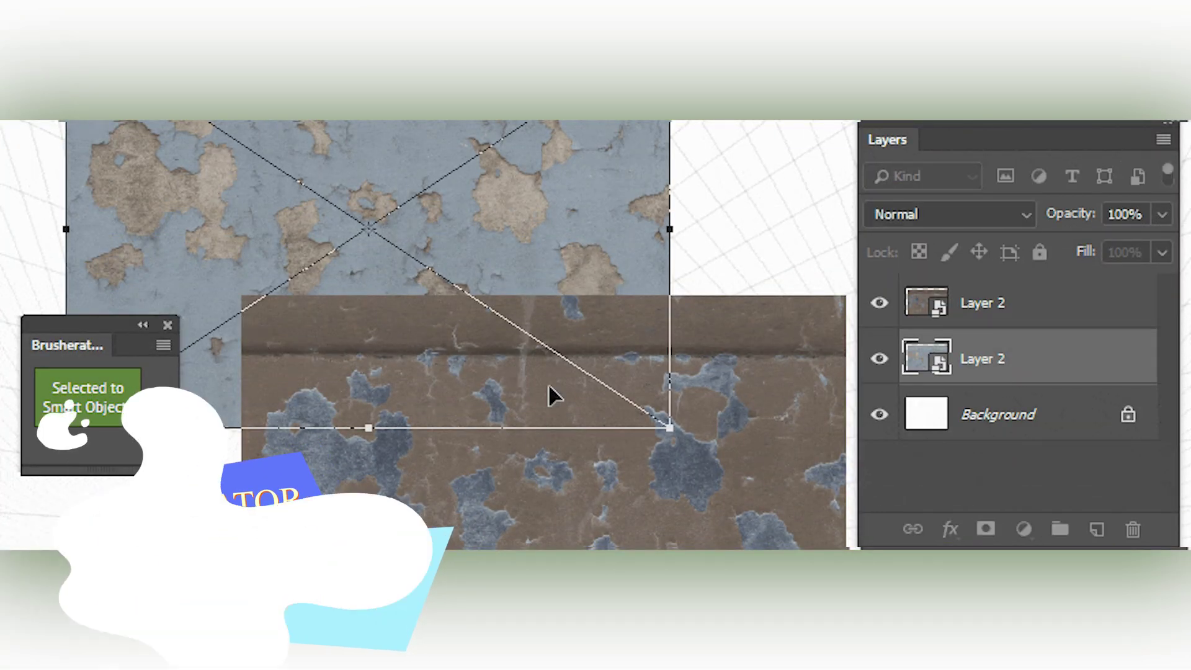
pyautogui.moveTo(670, 428); pyautogui.dragTo(479, 211)
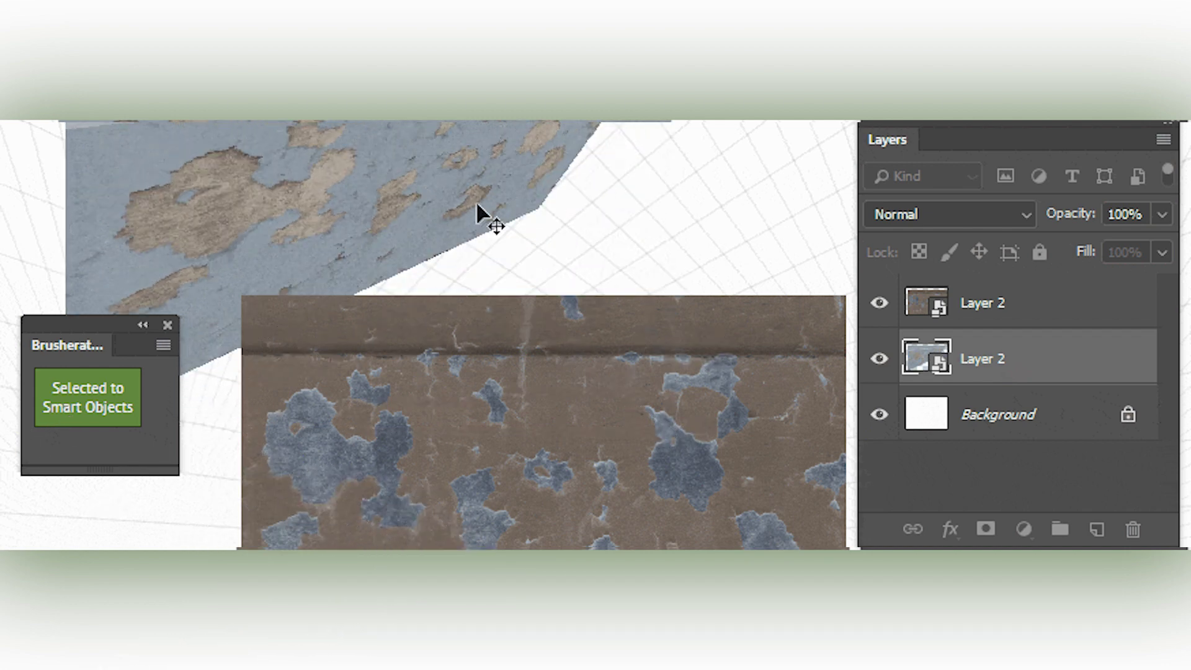
pyautogui.click(292, 344)
pyautogui.hotkey('ctrl', 't')
pyautogui.moveTo(242, 302); pyautogui.dragTo(446, 452)
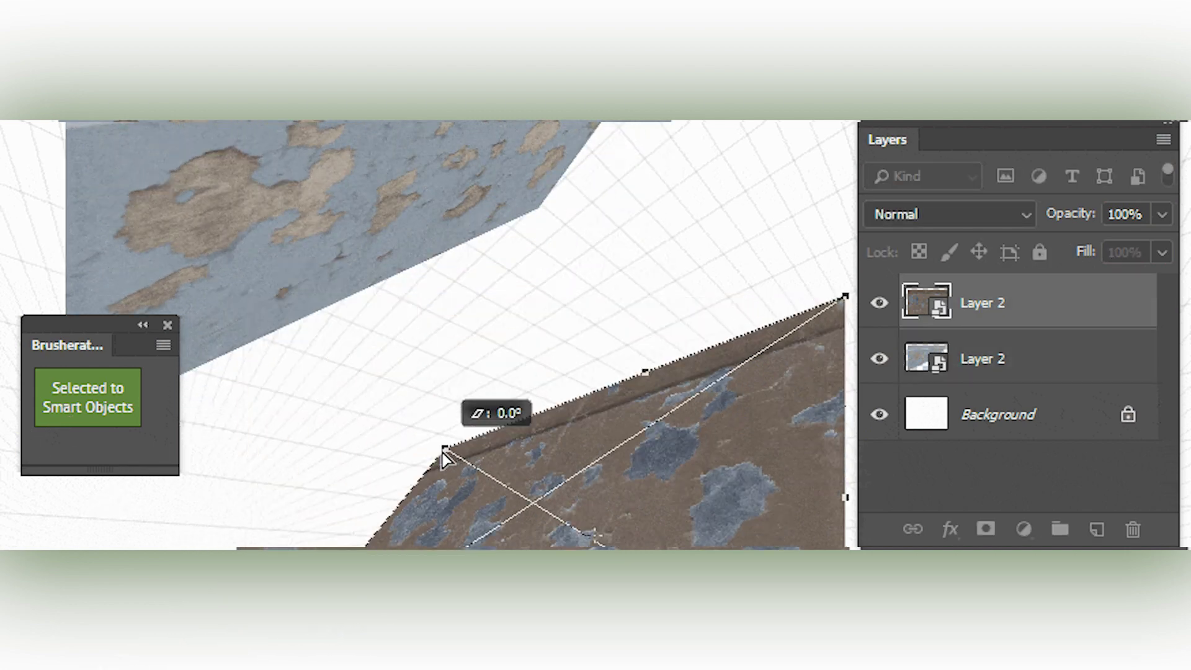
pyautogui.moveTo(677, 500); pyautogui.dragTo(630, 385)
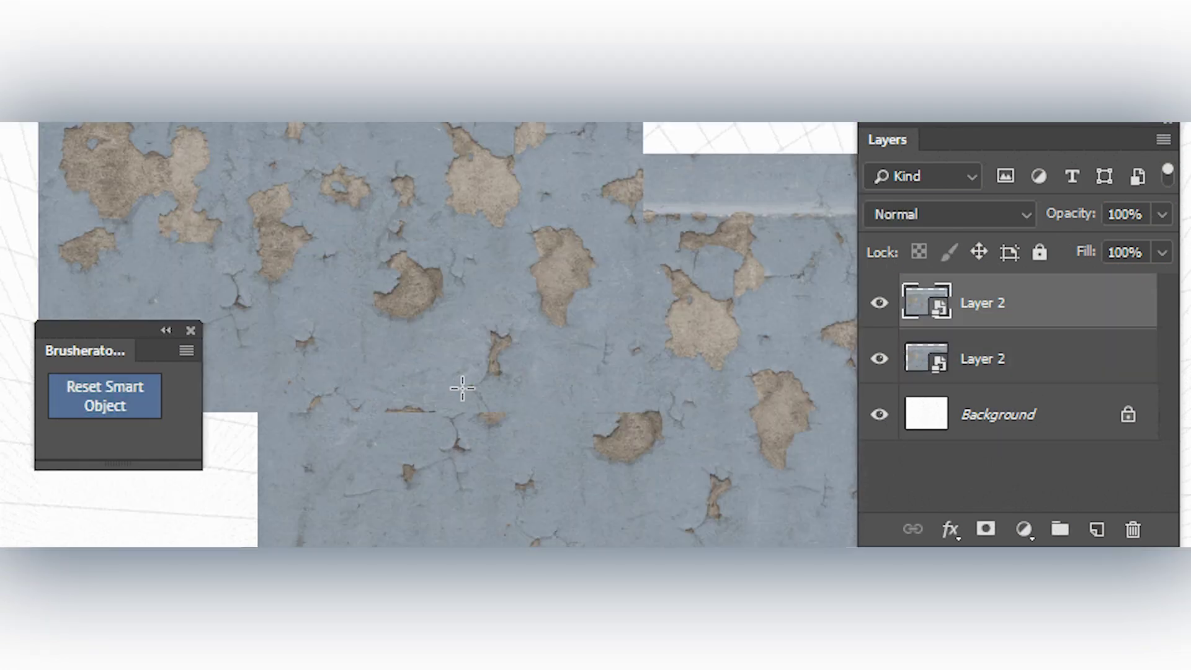
# - Nudge the top texture layer and stretch its height to 221.9 px
pyautogui.moveTo(458, 344); pyautogui.dragTo(514, 428)
pyautogui.hotkey('ctrl', 't')
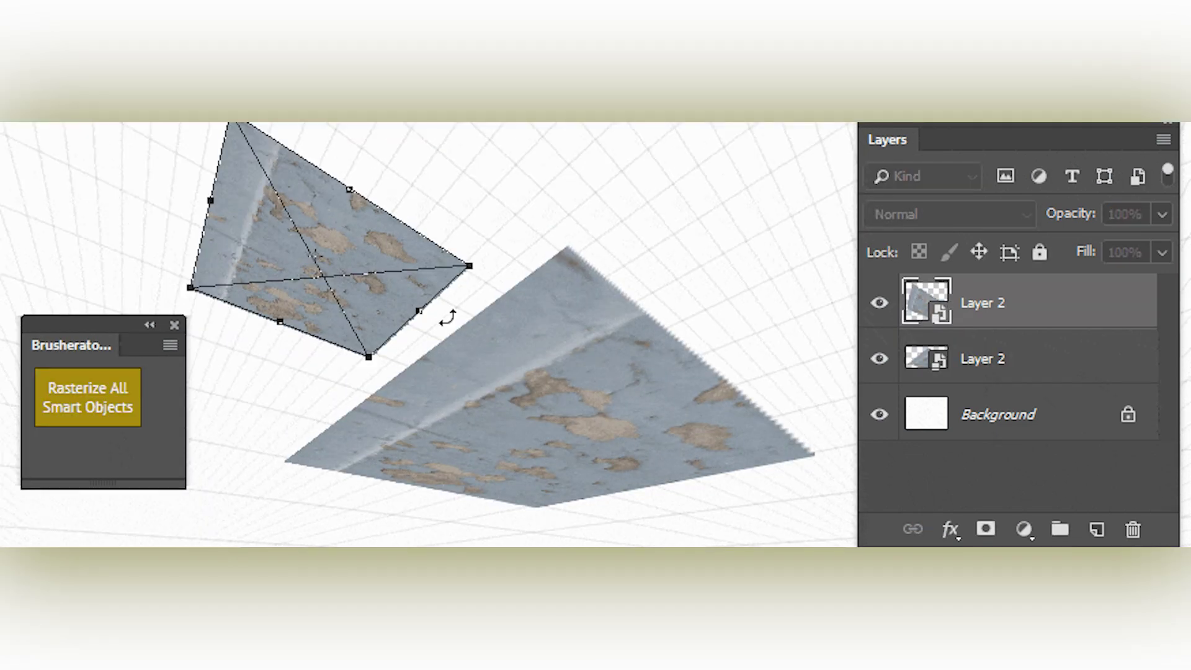
pyautogui.moveTo(446, 314); pyautogui.dragTo(447, 327)
pyautogui.press('Return')
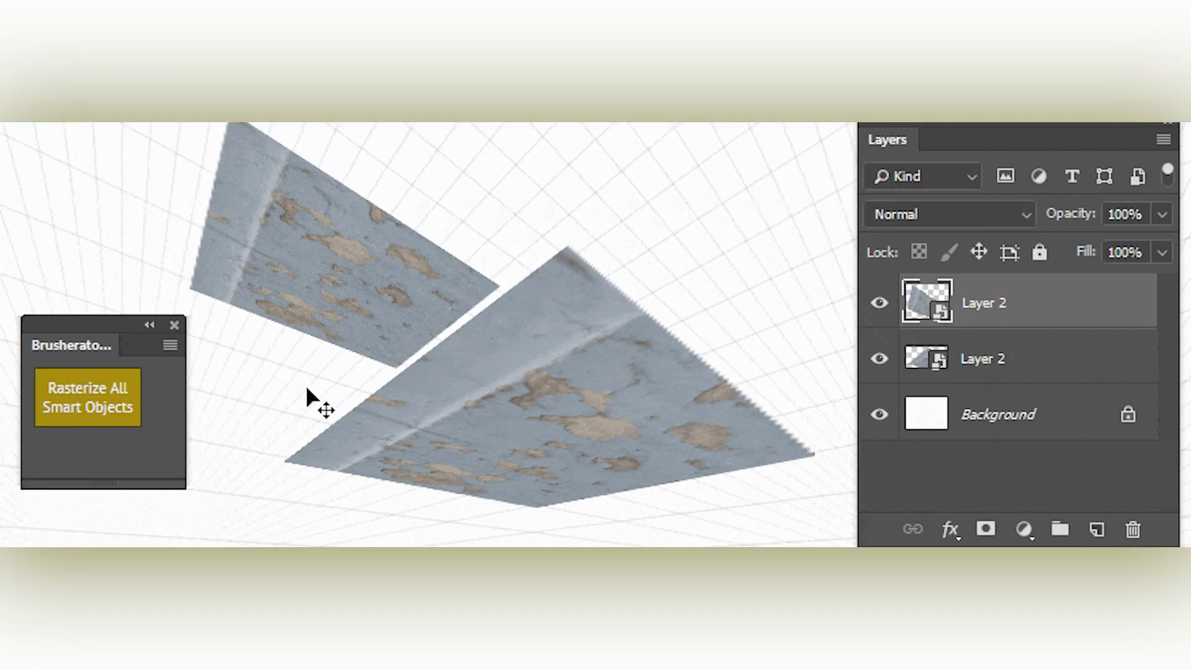
# - Rasterize all smart objects, scale the top layer smaller, and hide Layer 3 in the unpacked group
pyautogui.click(128, 418)
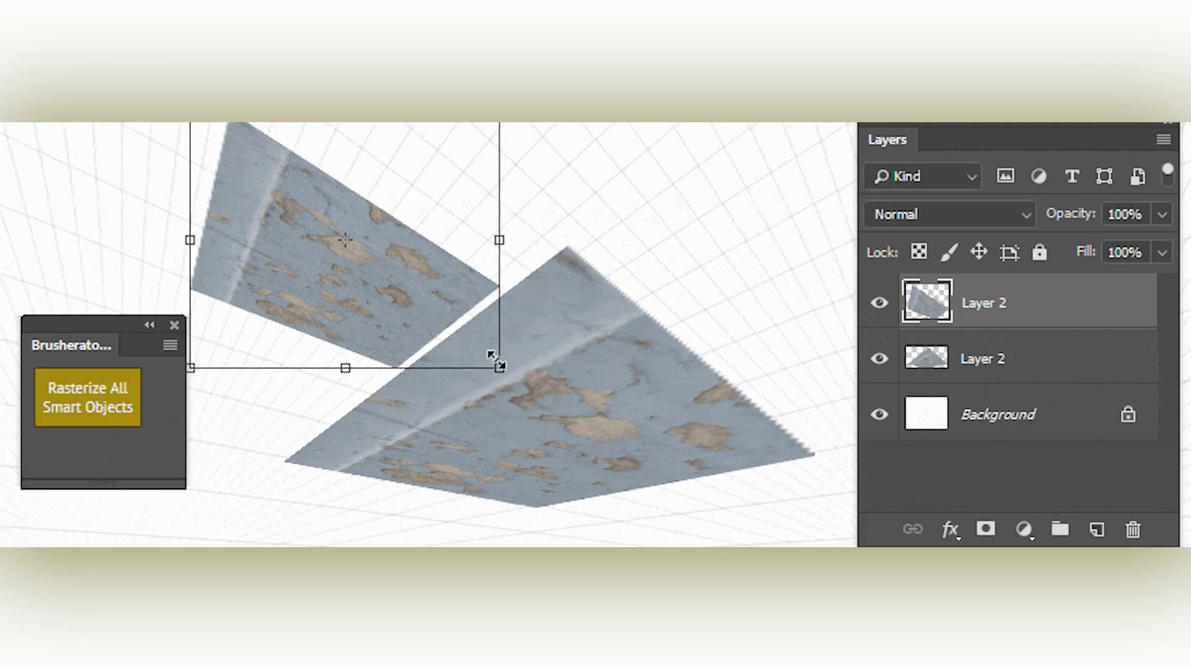
pyautogui.moveTo(491, 354); pyautogui.dragTo(393, 289)
pyautogui.press('Return')
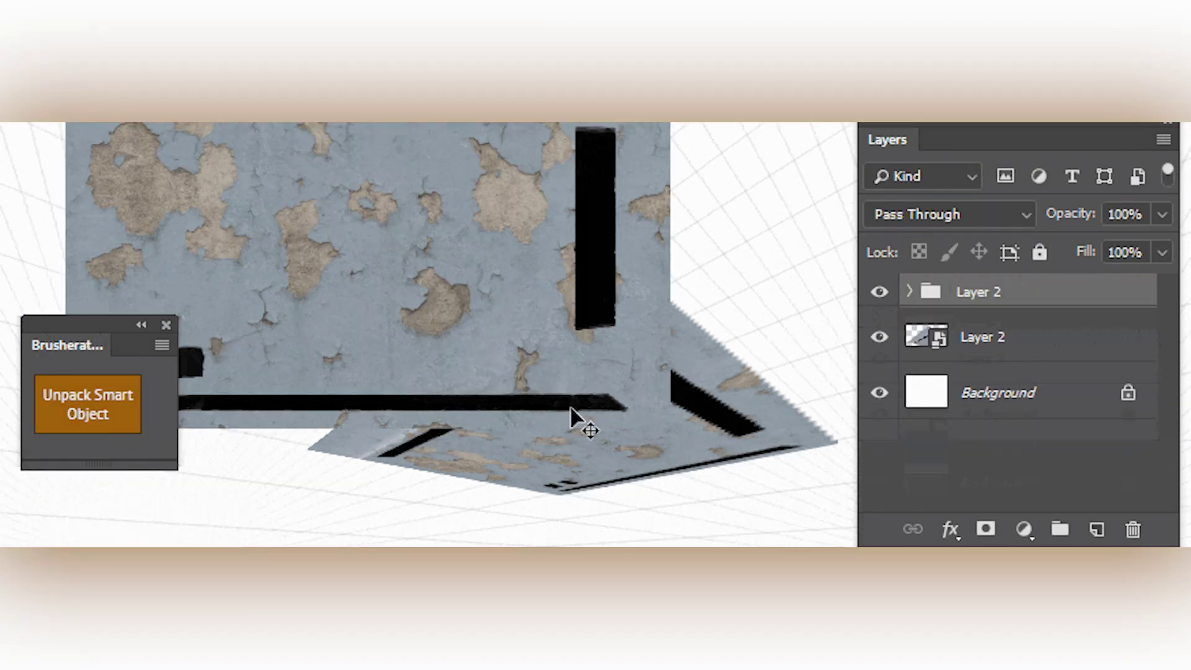
pyautogui.click(909, 291)
pyautogui.click(879, 337)
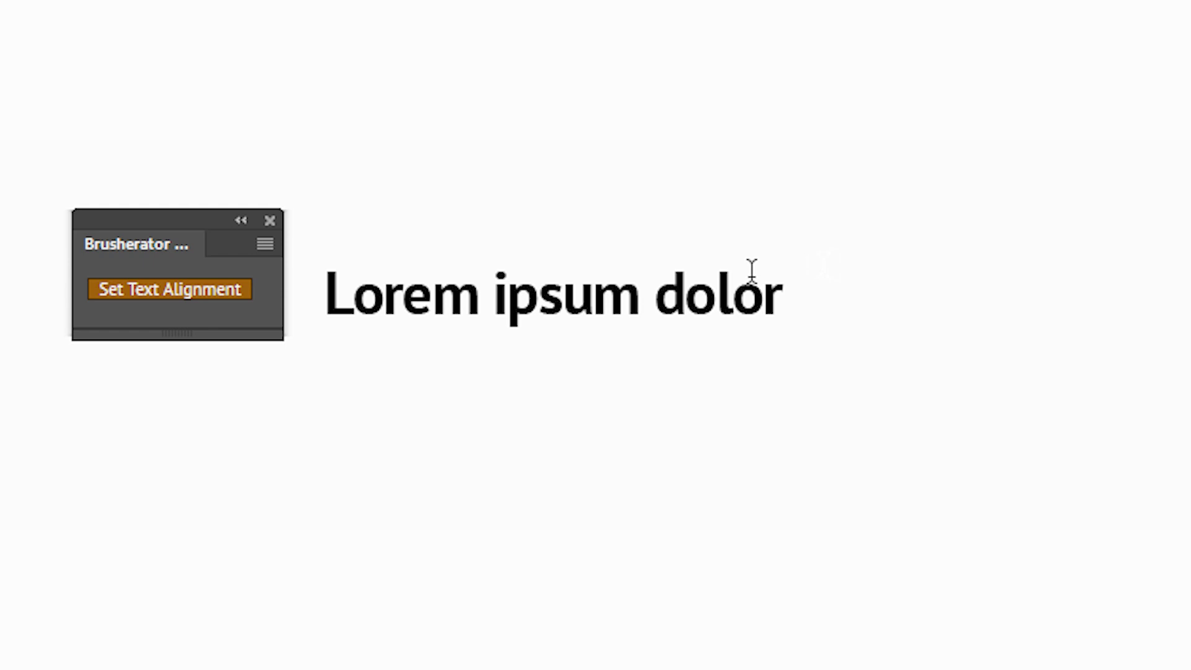
# - Review the Change Text Alignment options and cancel, leaving the heading left-aligned
pyautogui.click(230, 294)
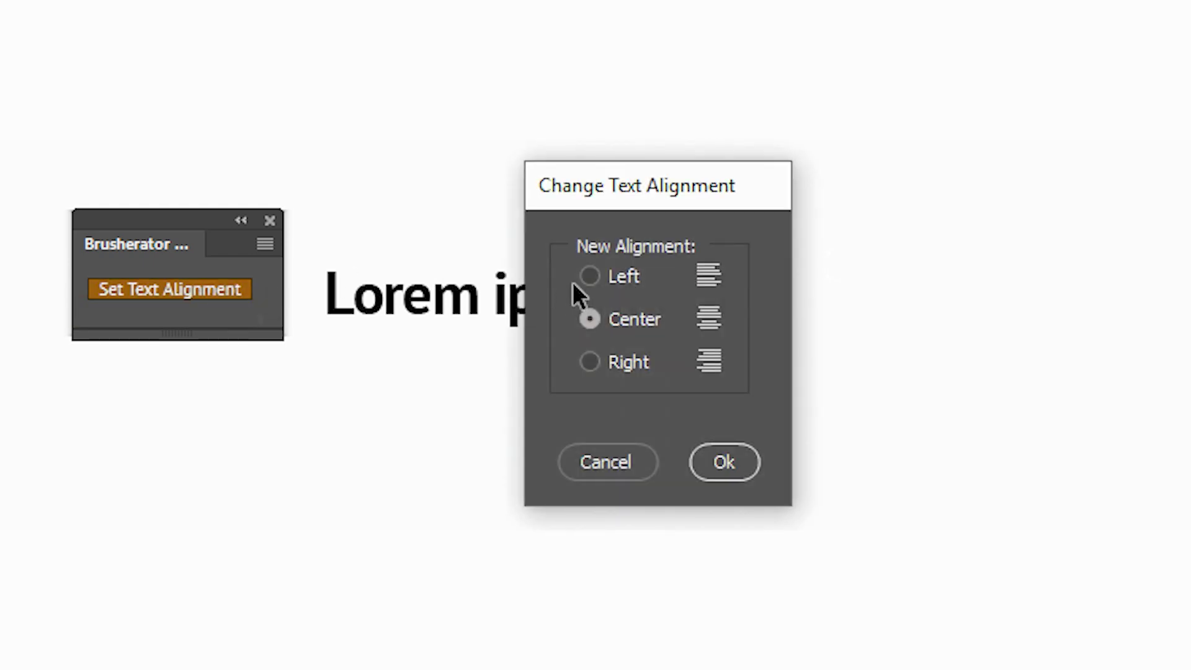
pyautogui.click(717, 464)
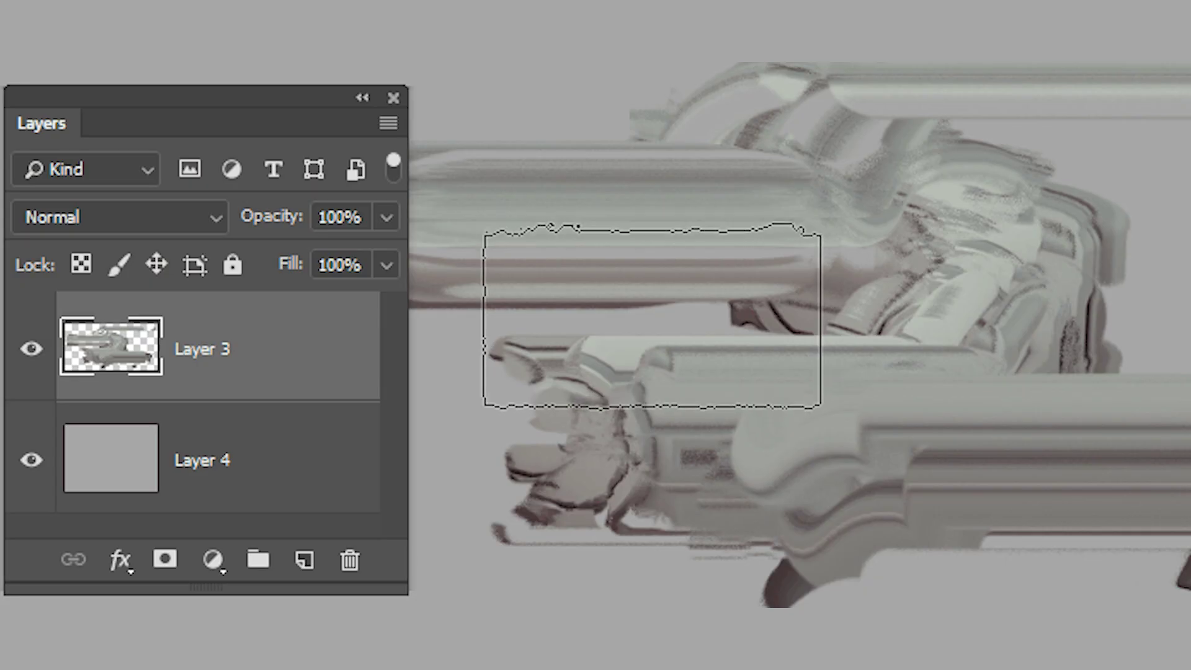
# - Deselect the active selection on the Digital Elements canvas
pyautogui.hotkey('ctrl', 'd')
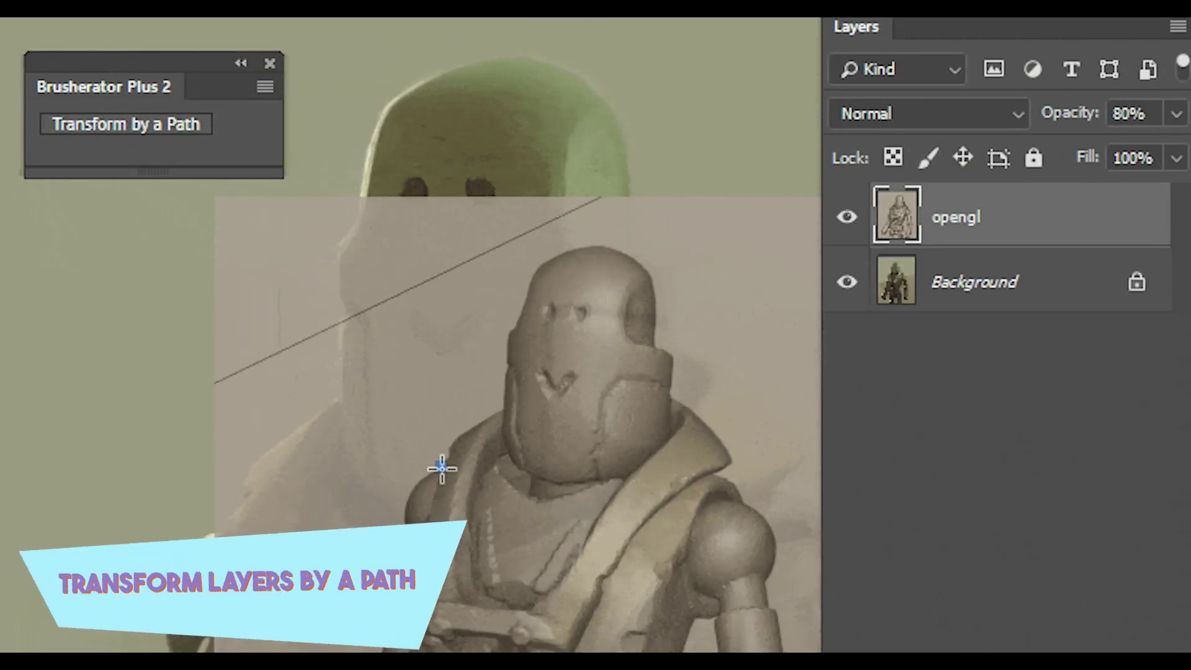
# - Warp the opengl layer along a shoulder path using Transform by a Path, then toggle its visibility to compare
pyautogui.click(440, 468)
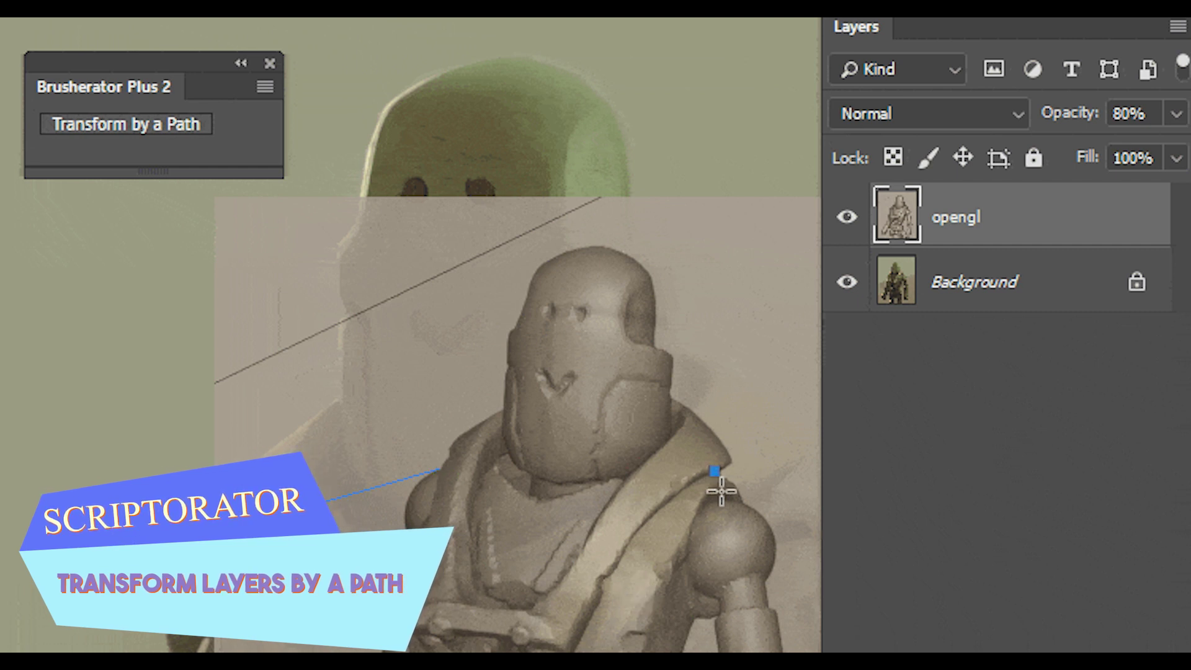
pyautogui.click(774, 487)
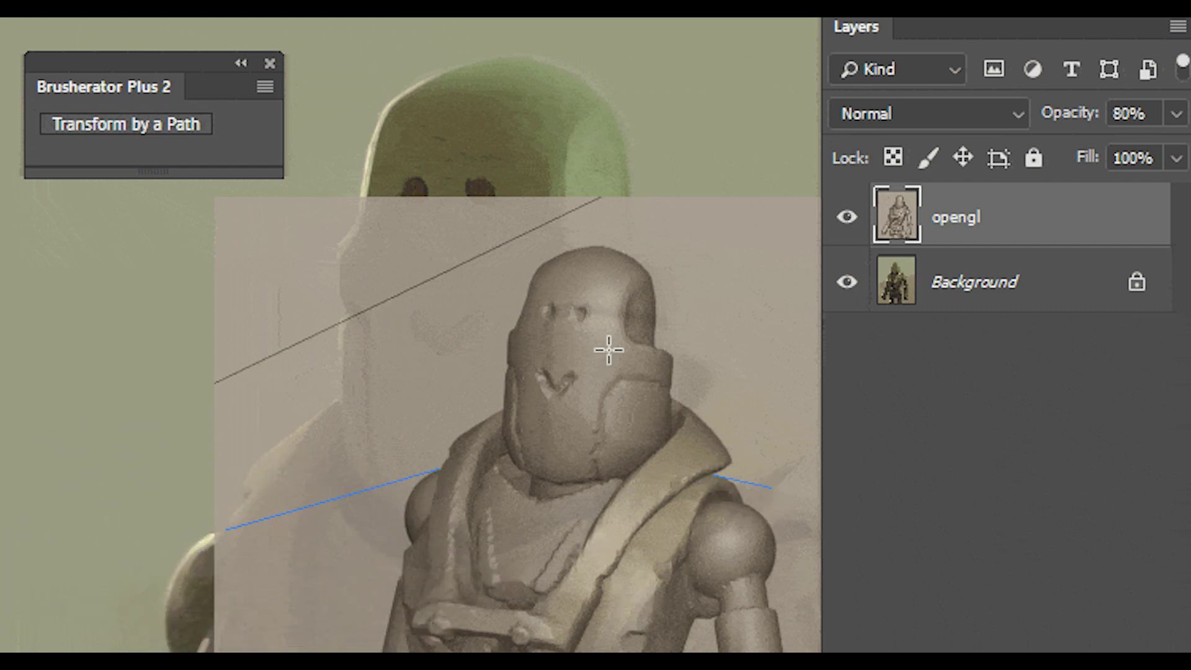
pyautogui.click(190, 128)
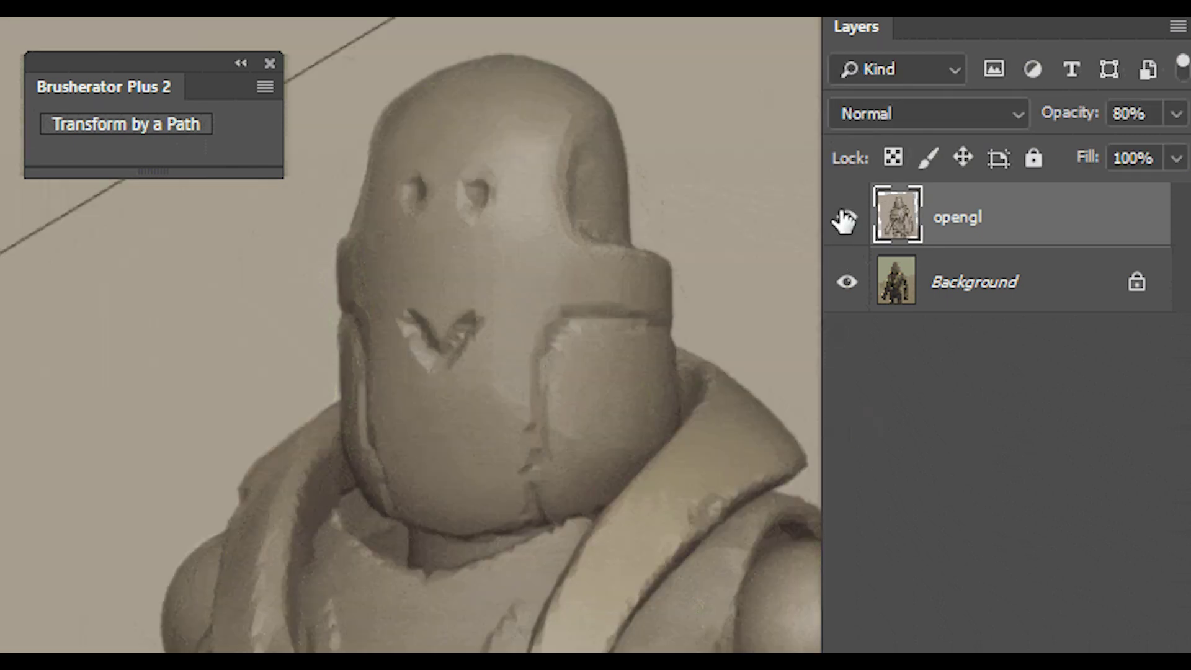
pyautogui.click(846, 218)
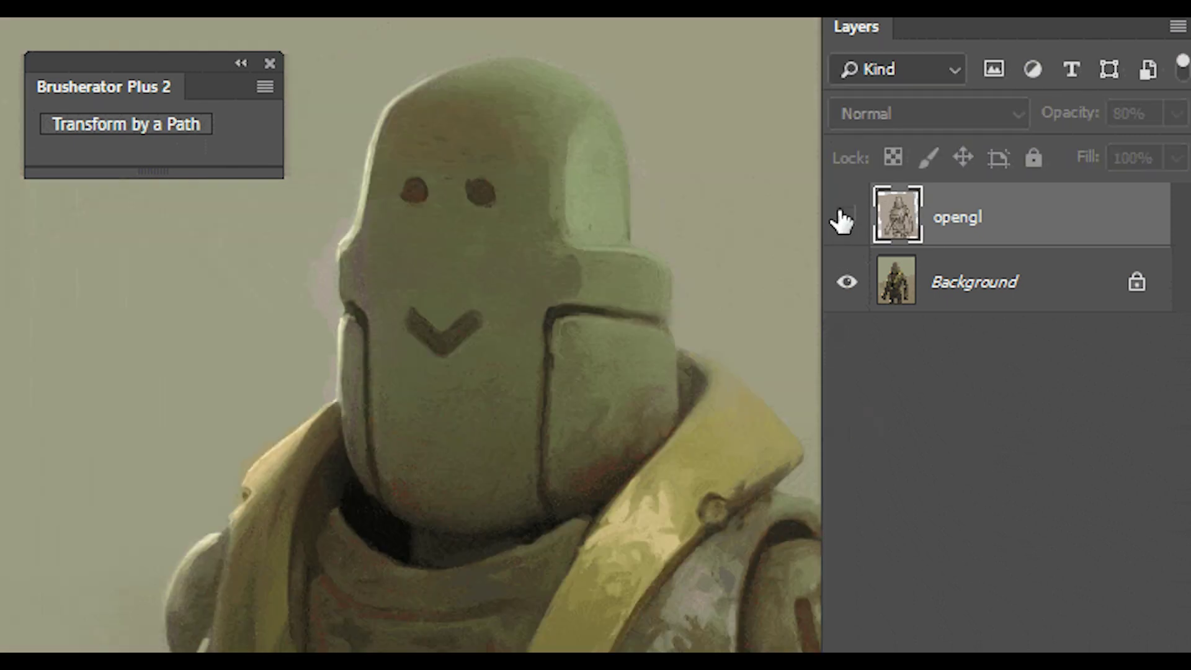
pyautogui.click(846, 217)
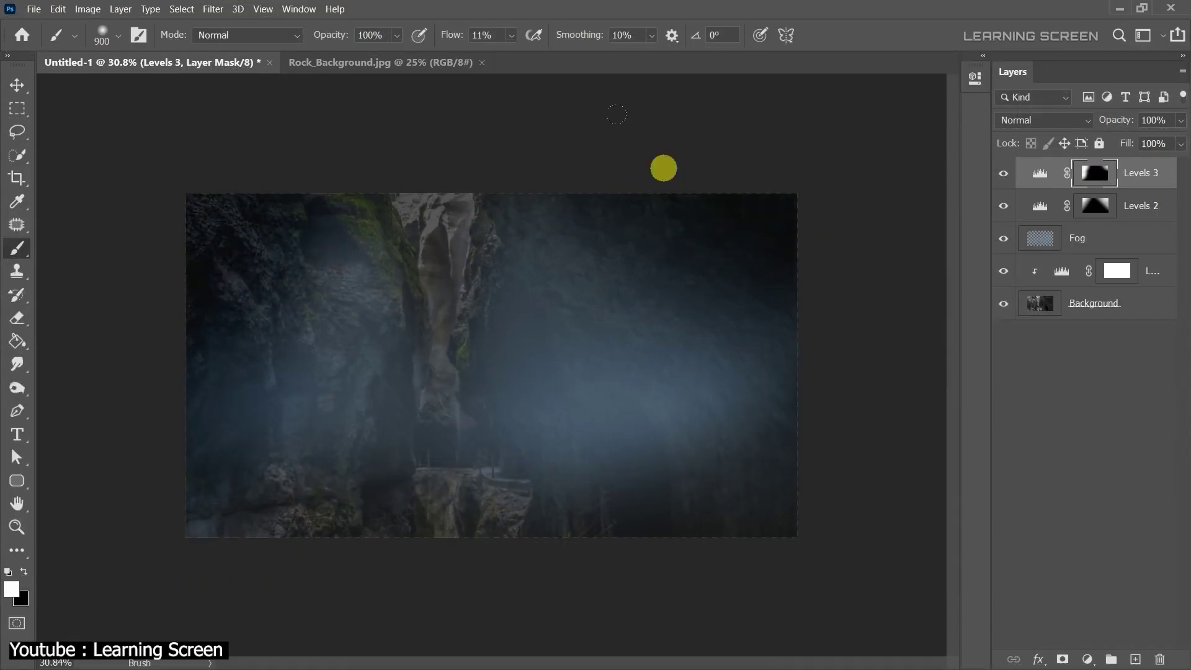
# - Brighten the rocks on the mask, then group the background layers and name the group 'Backgroun'
pyautogui.moveTo(338, 410); pyautogui.dragTo(447, 199)
pyautogui.press('v')
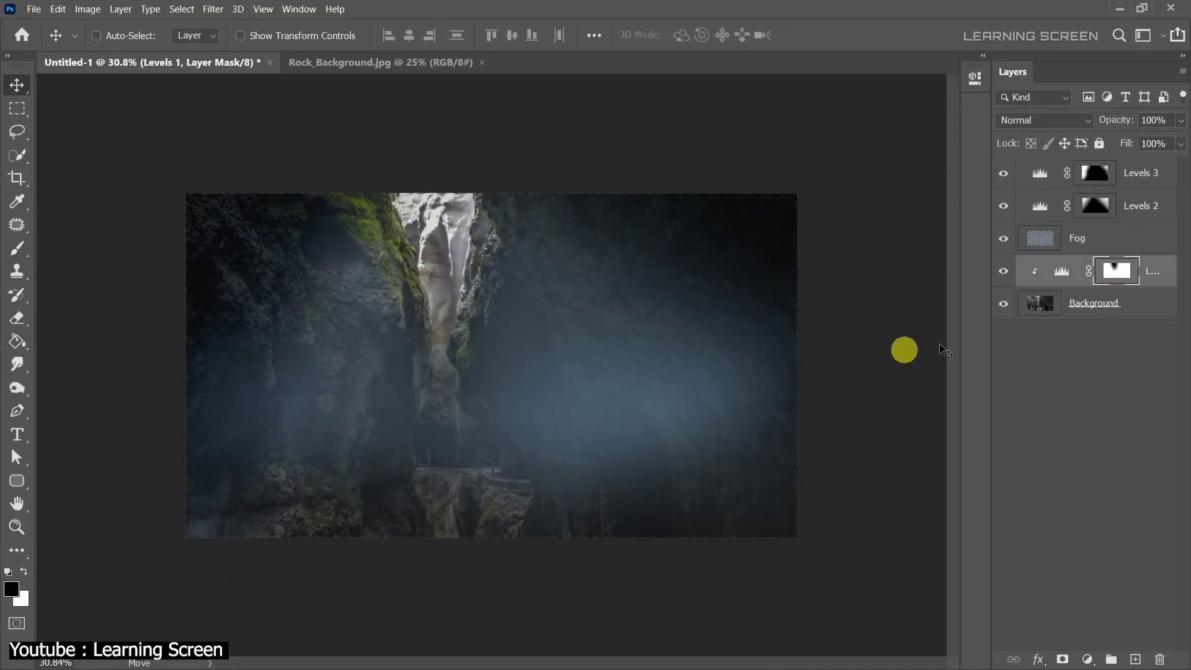
pyautogui.click(1092, 302)
pyautogui.keyDown('shift'); pyautogui.click(1141, 172); pyautogui.keyUp('shift')
pyautogui.rightClick(1141, 173)
pyautogui.click(986, 121)
pyautogui.write('Backgroun')
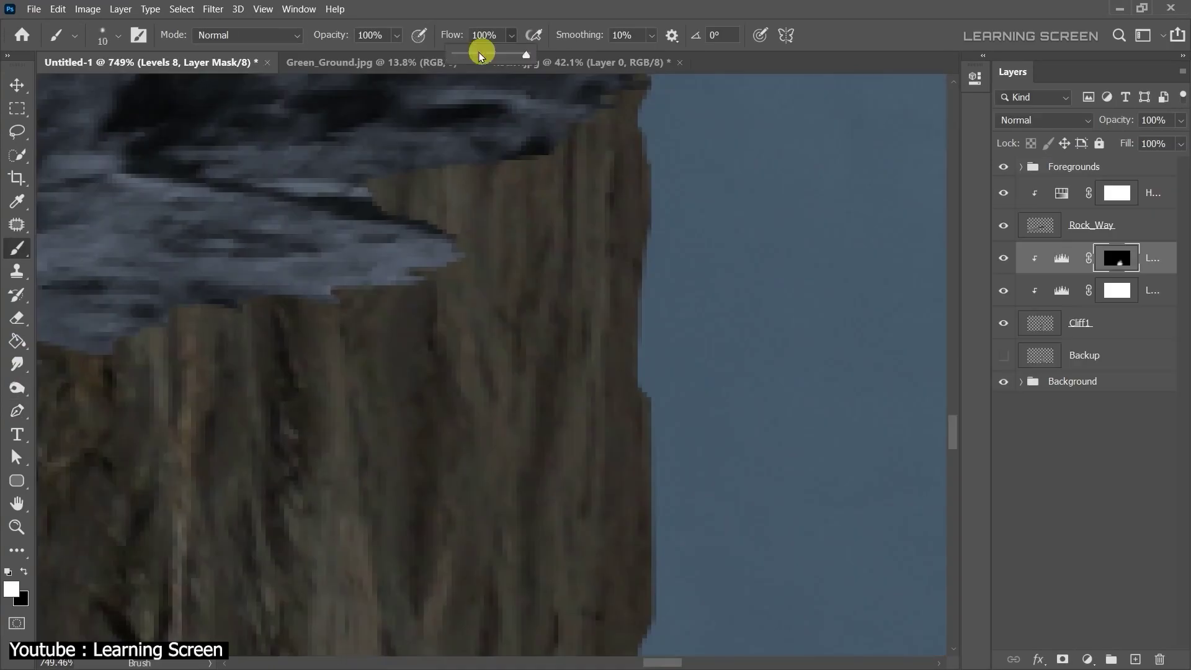
# - Lower brush flow to 27%, shrink the brush slightly, and switch to painting with black
pyautogui.moveTo(481, 54); pyautogui.dragTo(473, 54)
pyautogui.scroll(-3, 486, 588)
pyautogui.scroll(3, 481, 245)
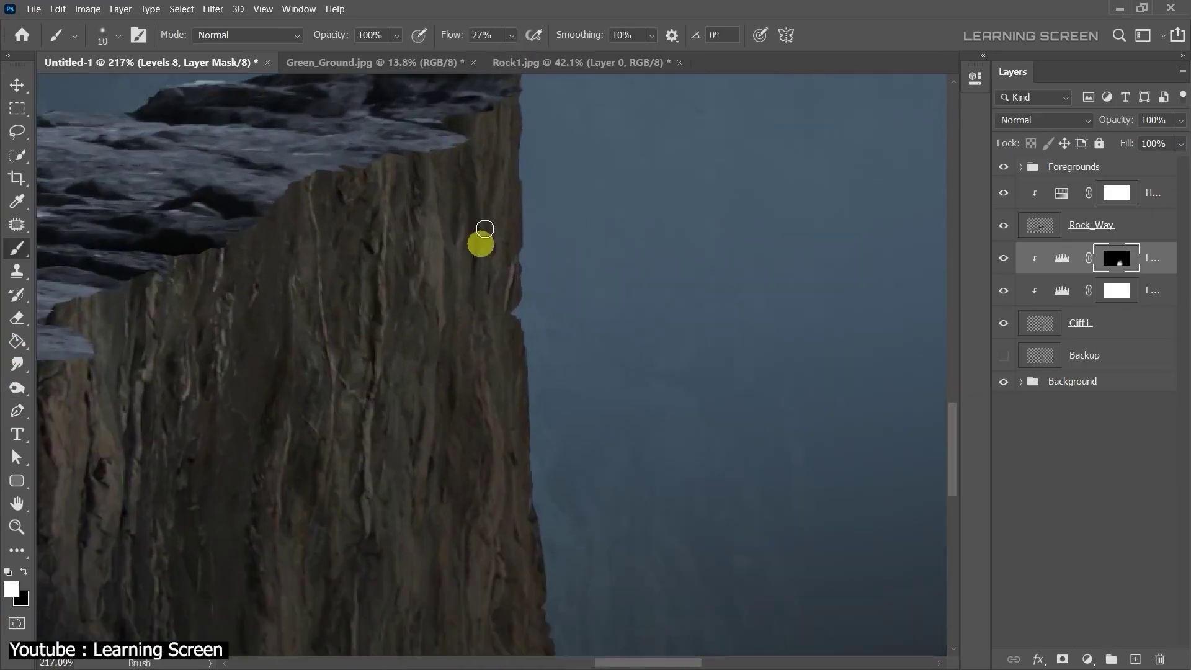
pyautogui.scroll(-4, 500, 375)
pyautogui.scroll(5, 463, 282)
pyautogui.scroll(-5, 463, 282)
pyautogui.press('x')
pyautogui.scroll(3, 427, 234)
pyautogui.press('[')
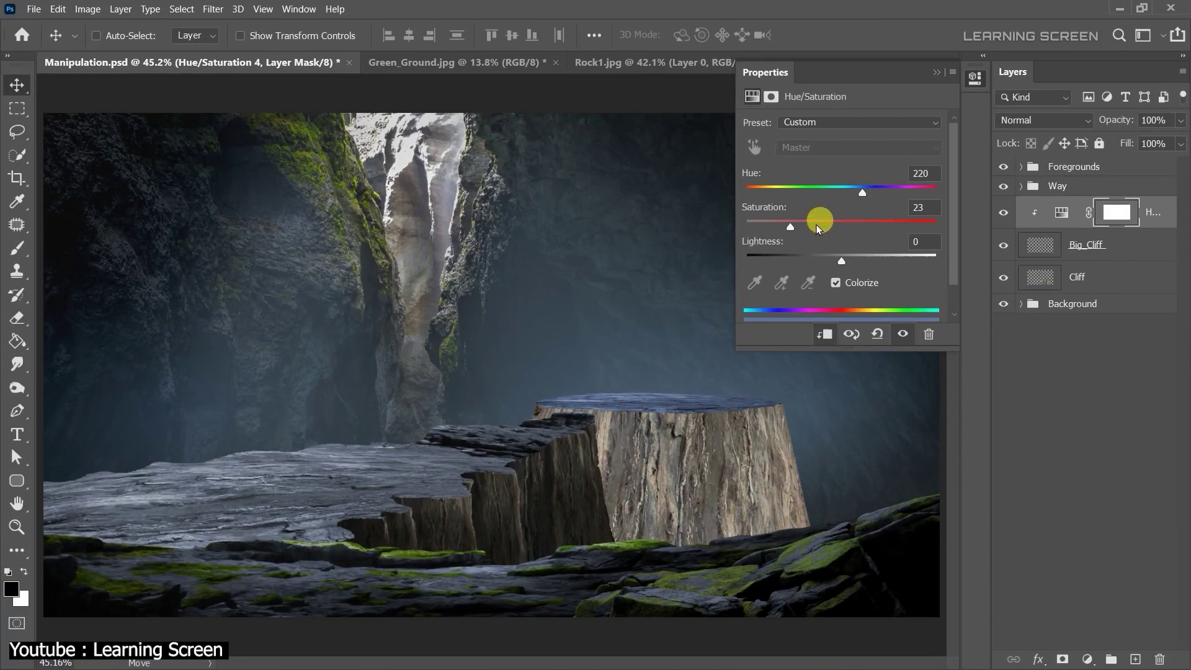
# - Add a Levels adjustment clipped to the Cliff layer, then add a second Levels layer
pyautogui.click(1085, 276)
pyautogui.click(1087, 659)
pyautogui.click(825, 334)
pyautogui.click(1090, 273)
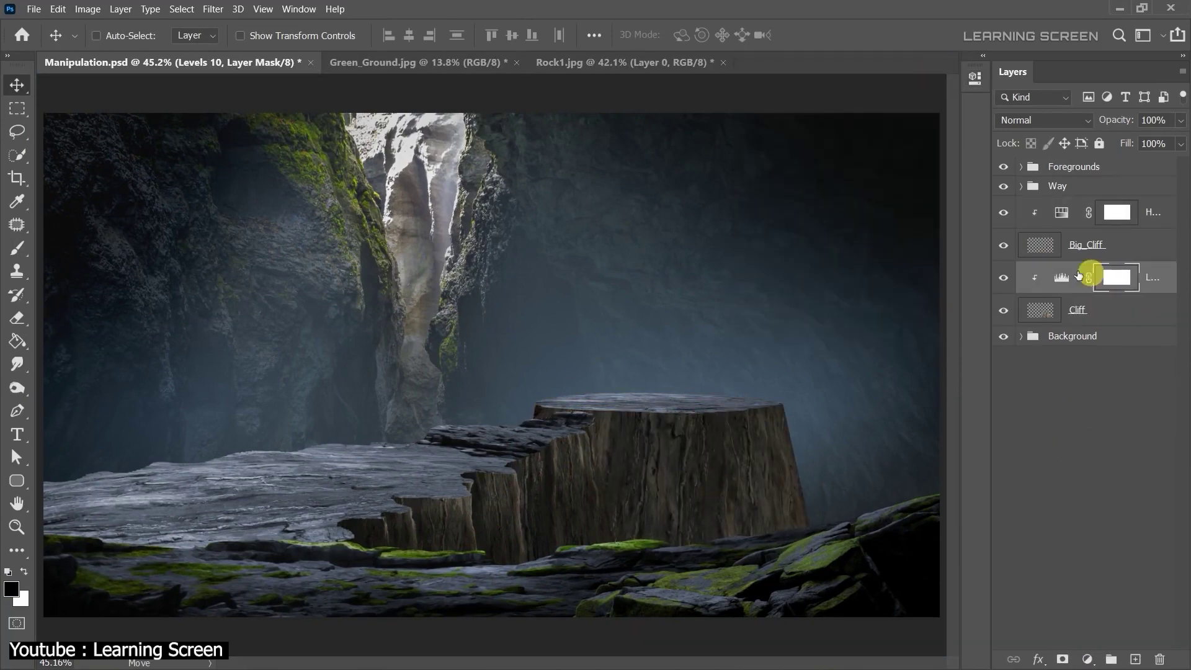
pyautogui.click(1087, 659)
pyautogui.click(1092, 454)
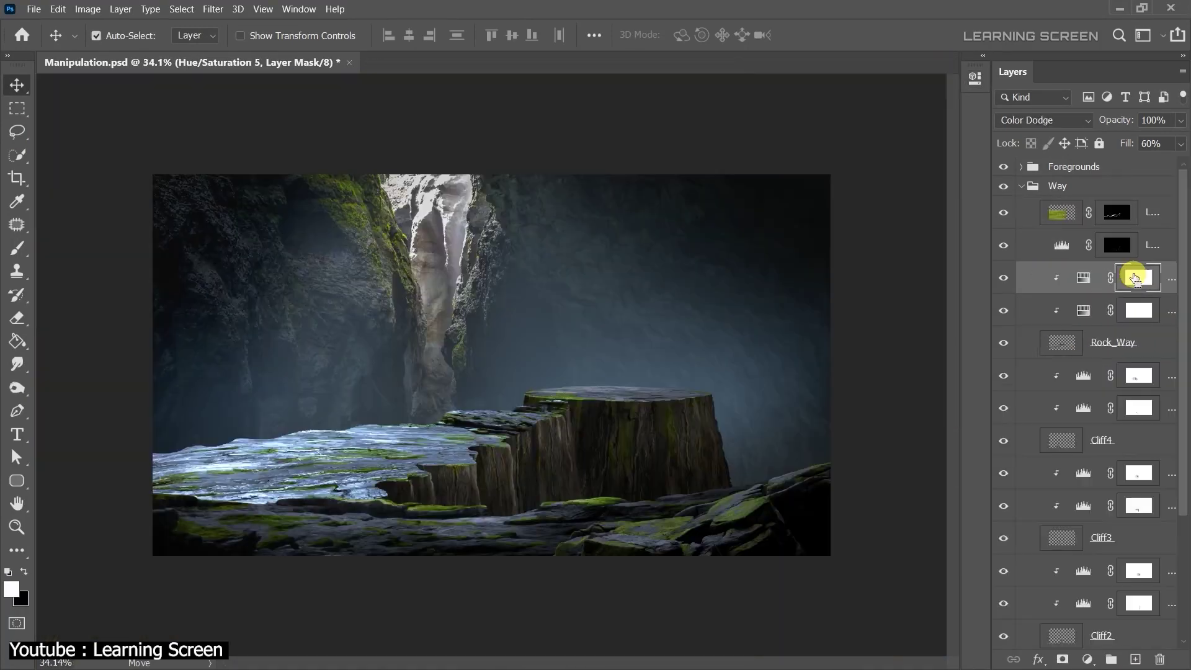